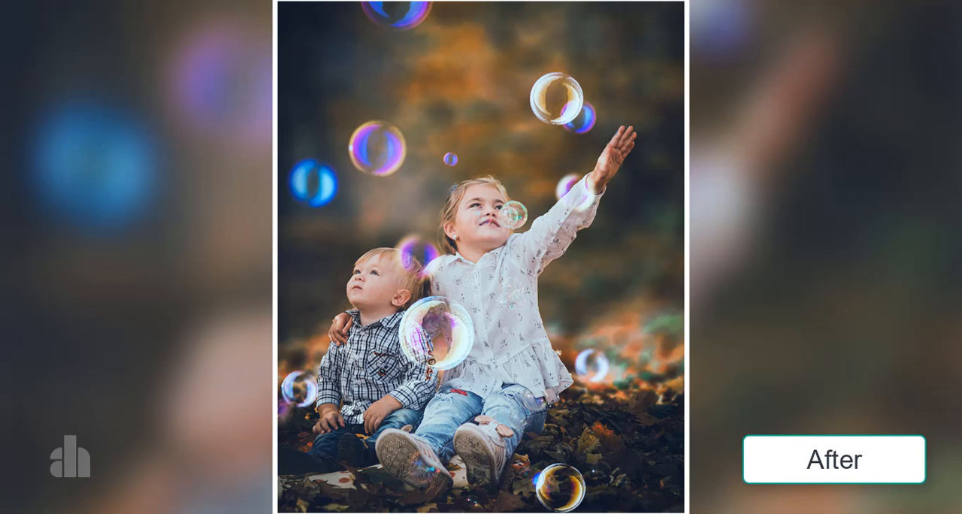
Duplicate the Background layer
left_click(861, 177)
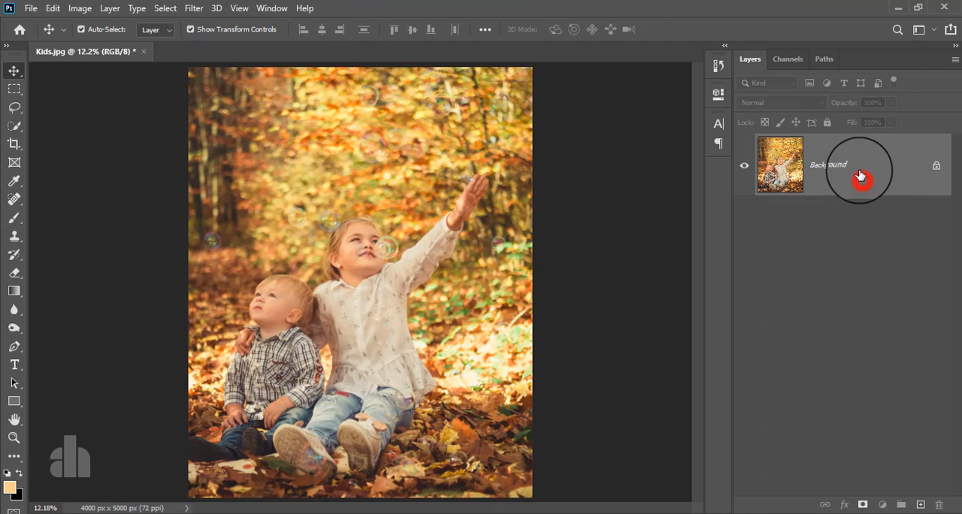
left_click_drag(857, 169, 919, 504)
double_click(825, 178)
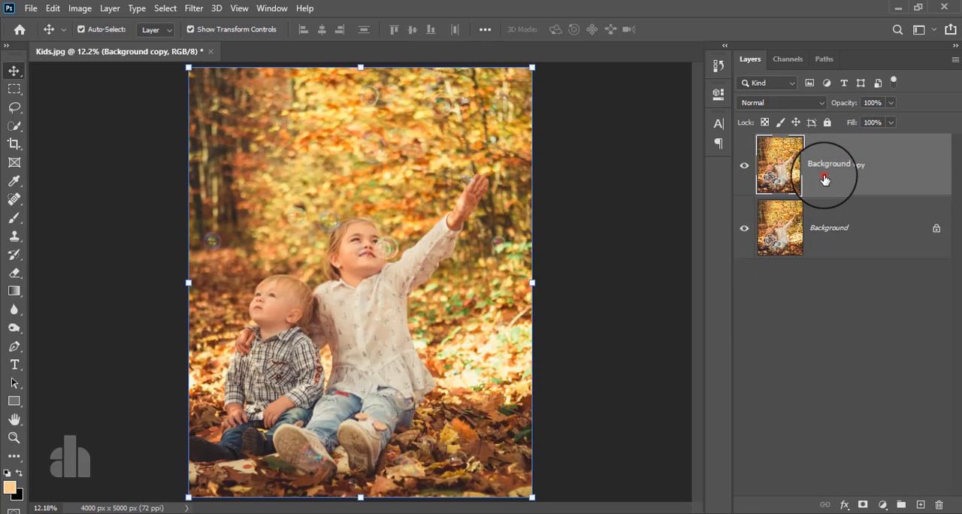
Apply the Camera Raw filter to the duplicated layer with Contrast +12, Texture +9 and Clarity +8
left_click(193, 8)
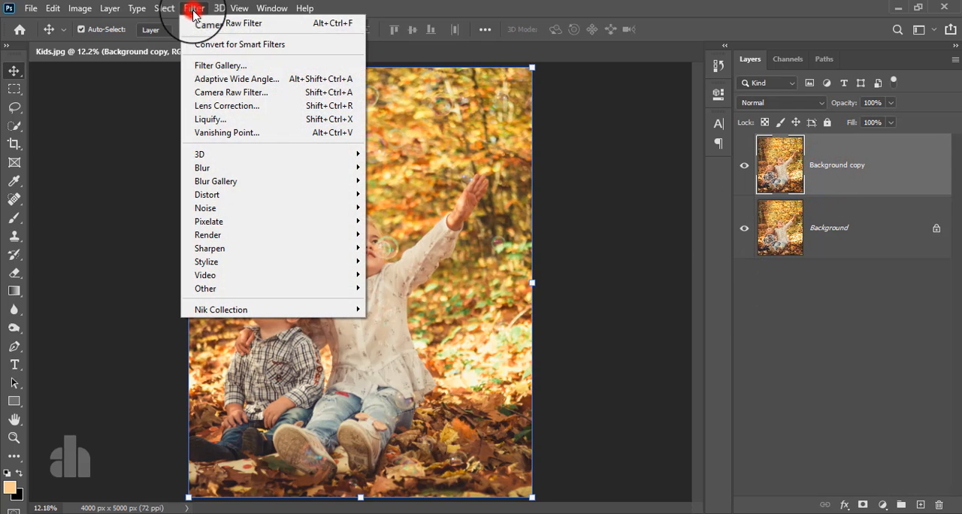
left_click(217, 92)
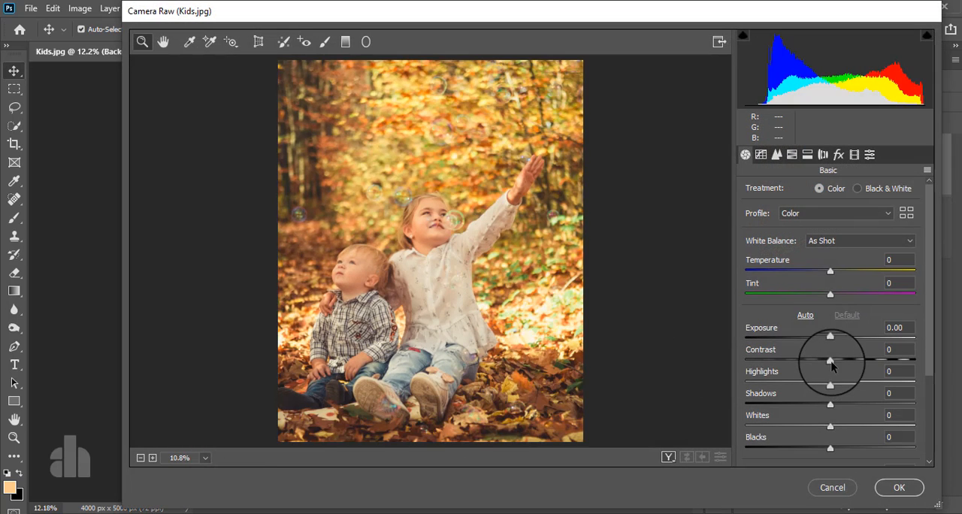
scroll(850, 359, "down", 3)
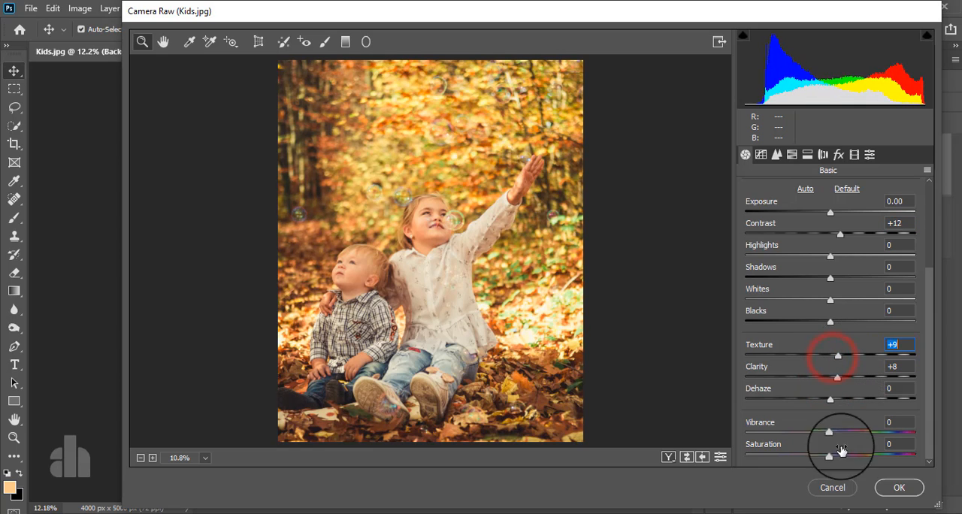
left_click(886, 487)
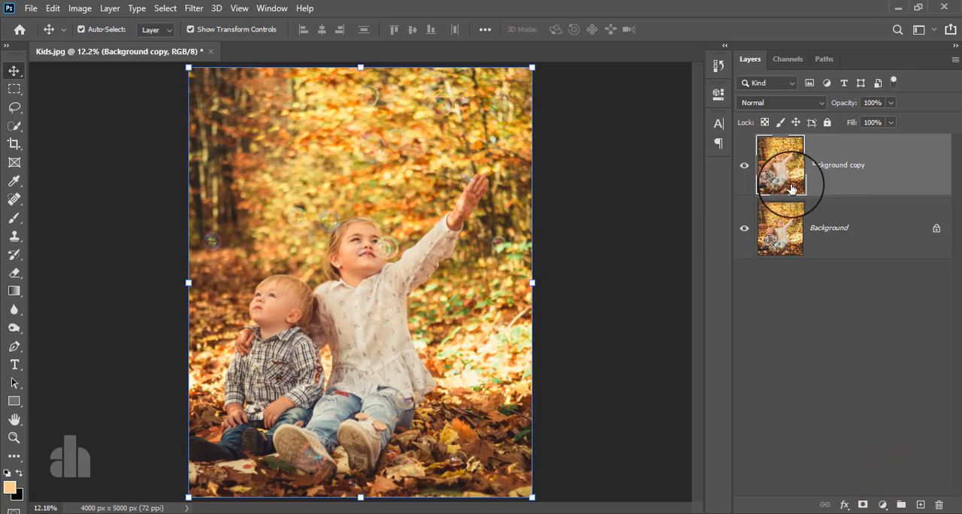
Make a rough selection of both children on the duplicated layer with the Quick Selection tool
left_click(827, 169)
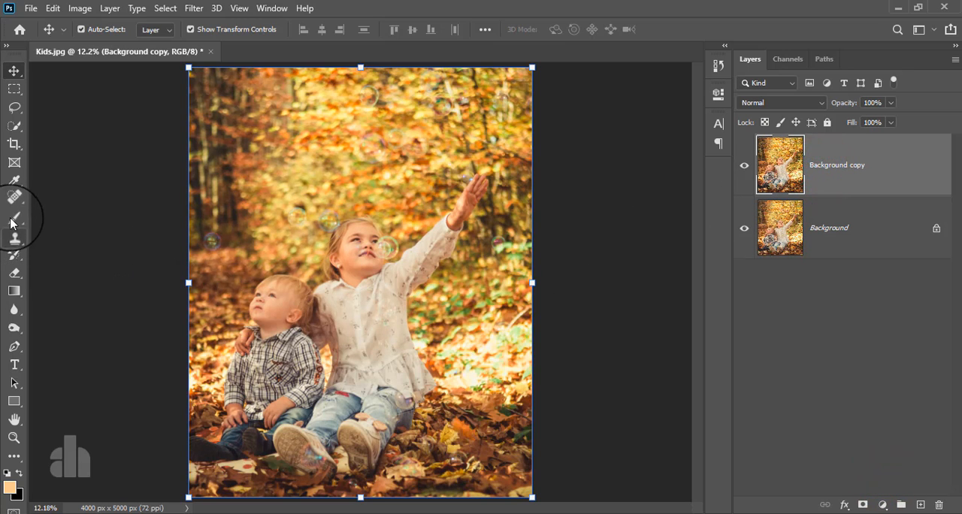
left_click(14, 125)
mouse_move(271, 387)
left_mouse_down()
mouse_move(270, 309)
mouse_move(236, 437)
mouse_move(270, 421)
mouse_move(350, 258)
mouse_move(345, 229)
mouse_move(338, 269)
mouse_move(305, 267)
left_mouse_up()
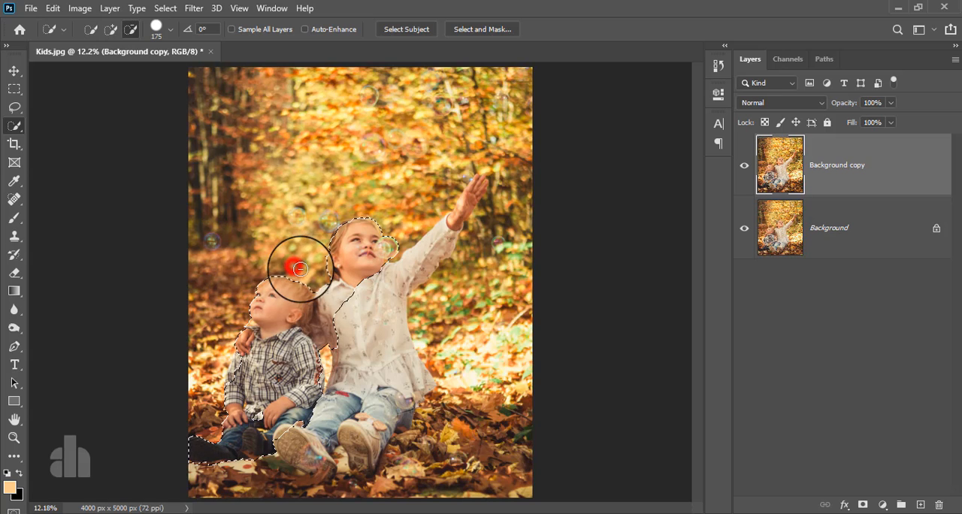
mouse_move(354, 301)
left_mouse_down()
mouse_move(393, 285)
mouse_move(438, 223)
mouse_move(464, 208)
mouse_move(469, 190)
mouse_move(471, 204)
mouse_move(496, 201)
mouse_move(496, 192)
left_mouse_up()
mouse_move(396, 396)
left_mouse_down()
mouse_move(345, 447)
mouse_move(312, 447)
mouse_move(312, 470)
mouse_move(237, 496)
mouse_move(370, 488)
left_mouse_up()
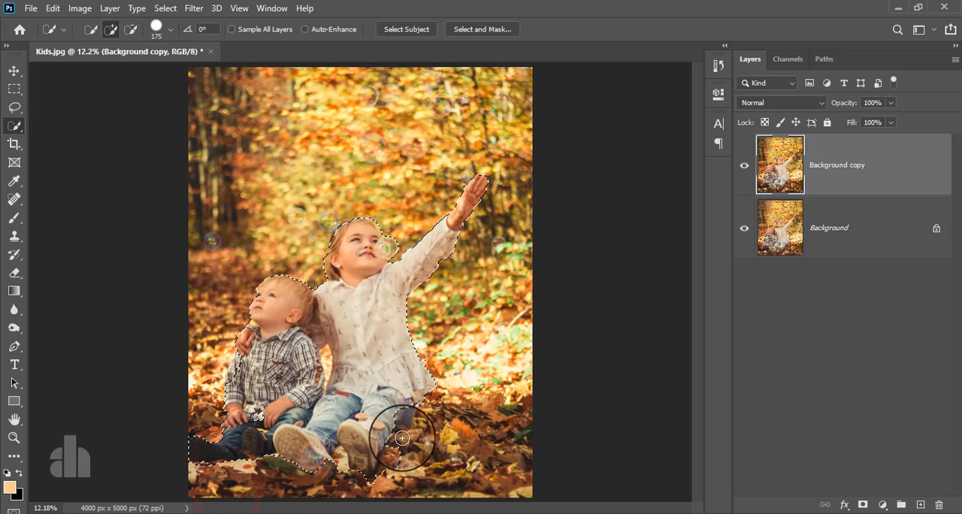
Clean up the selection around the girl's head, the boy's collar and the boy's sleeve and lap
scroll(343, 373, "up", 3)
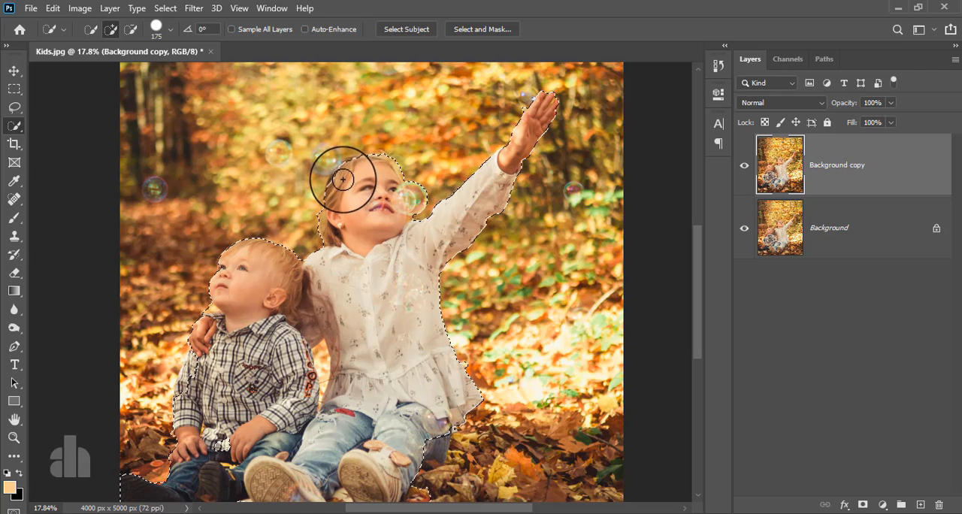
mouse_move(343, 178)
left_mouse_down()
mouse_move(356, 161)
mouse_move(399, 163)
left_mouse_up()
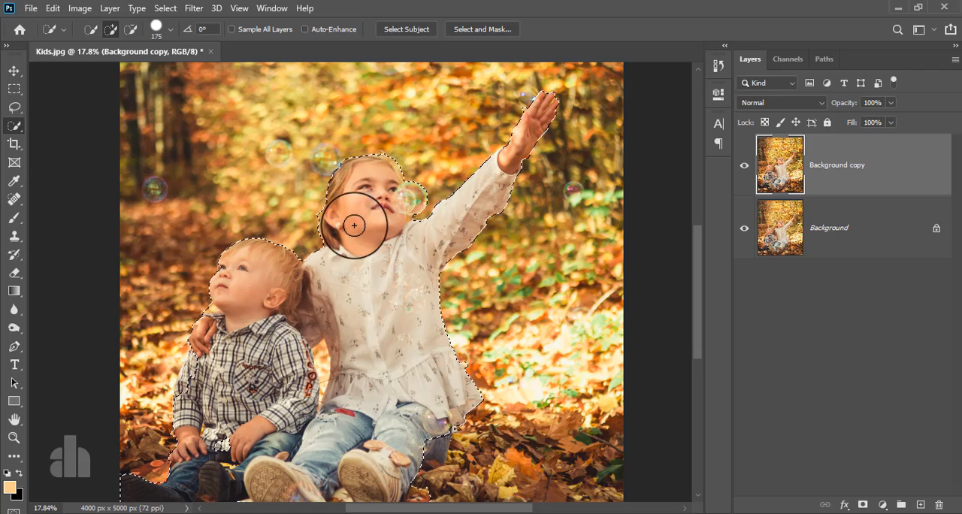
key("alt")
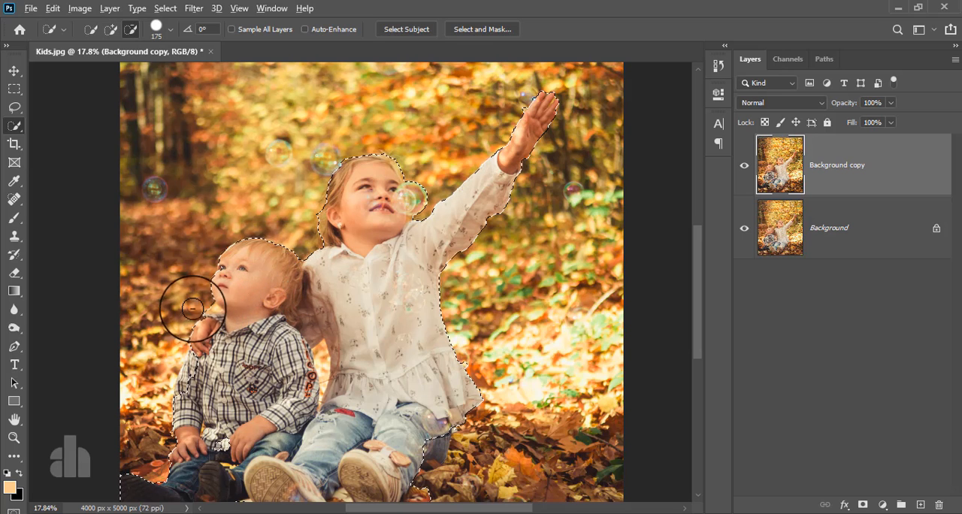
left_click_drag(198, 302, 195, 314)
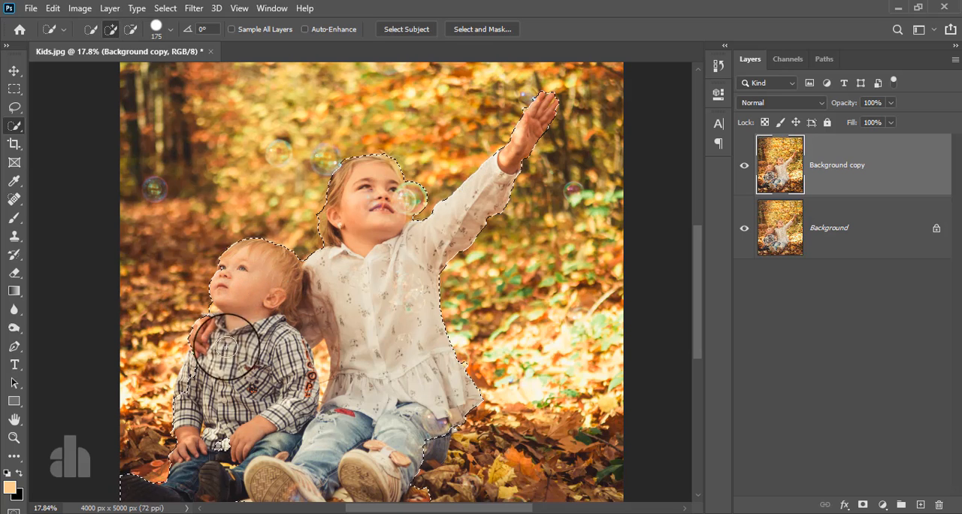
left_click_drag(229, 415, 274, 353)
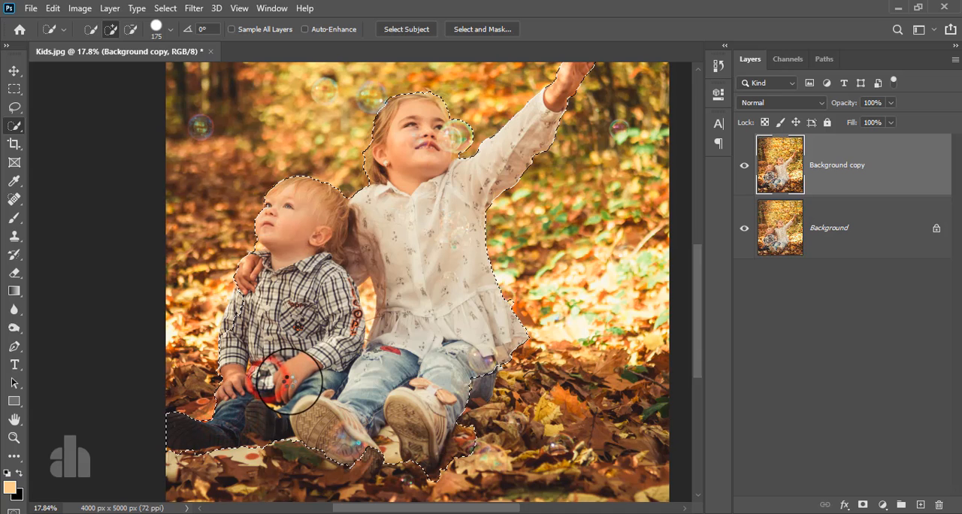
left_click_drag(245, 302, 244, 326)
Open Select and Mask and remove the leftover background patch beside the boy's chin and collar
left_click(482, 30)
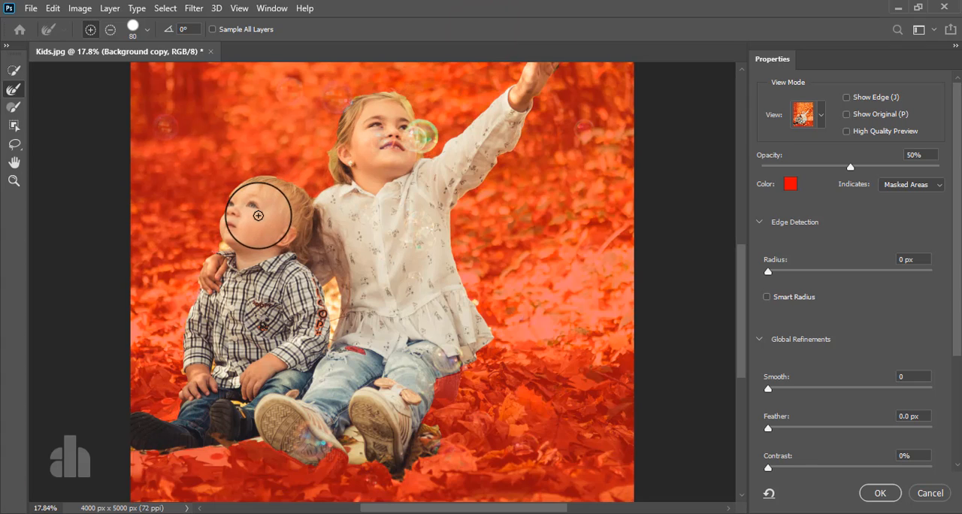
scroll(222, 253, "up", 5)
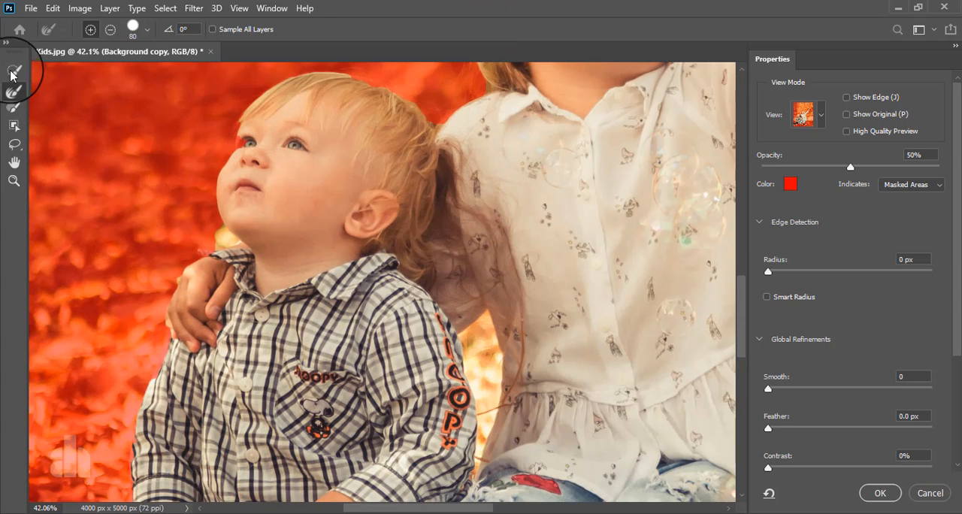
left_click(12, 72)
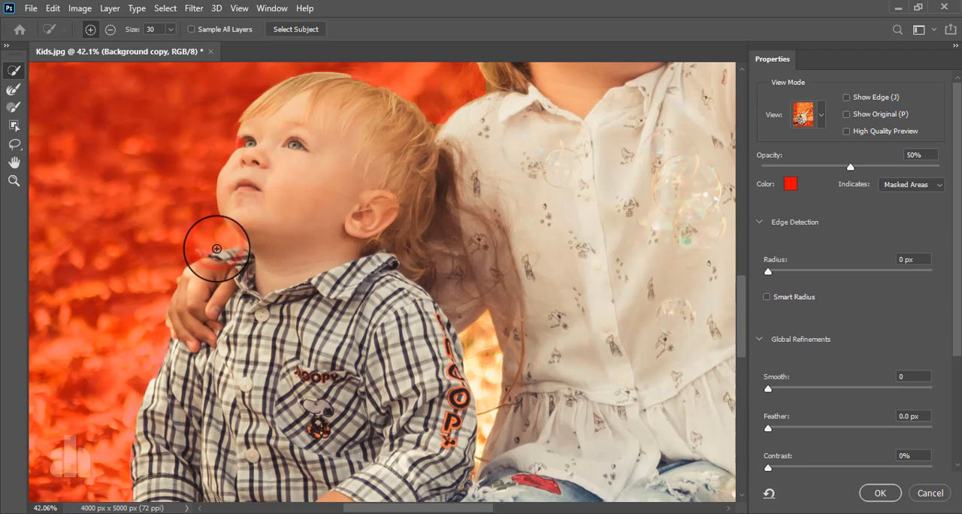
key("b")
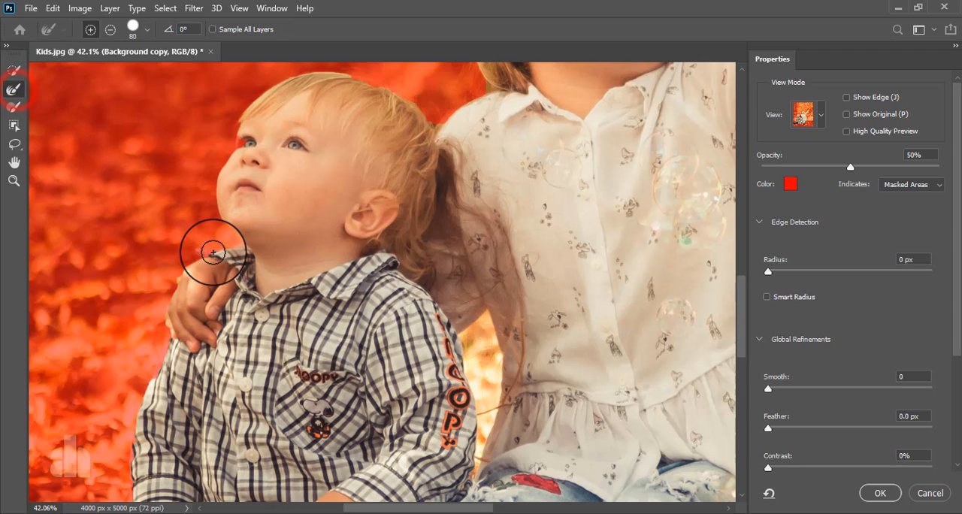
Refine the selection edge along the children's hair with the Refine Edge brush
scroll(212, 263, "down", 3)
scroll(213, 266, "up", 3)
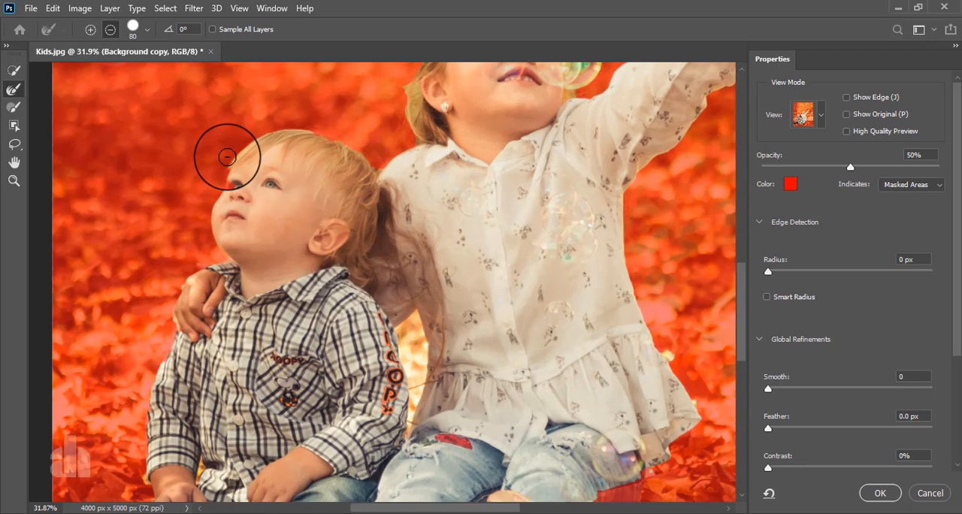
scroll(222, 163, "up", 3)
key("w")
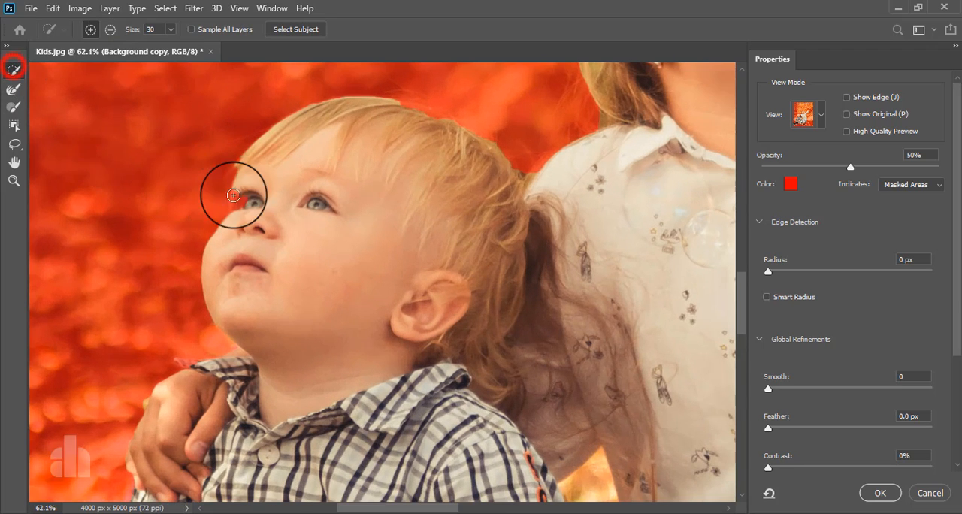
key("r")
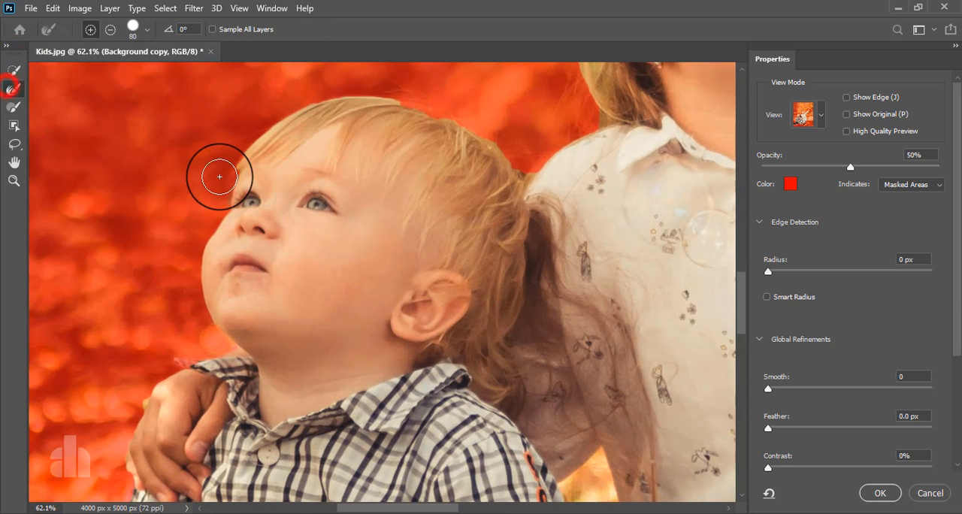
mouse_move(233, 161)
left_mouse_down()
mouse_move(277, 122)
mouse_move(361, 88)
mouse_move(456, 112)
mouse_move(425, 103)
mouse_move(496, 137)
mouse_move(458, 276)
left_mouse_up()
mouse_move(460, 310)
left_mouse_down()
mouse_move(542, 253)
mouse_move(525, 154)
mouse_move(540, 162)
mouse_move(542, 244)
mouse_move(462, 234)
left_mouse_up()
mouse_move(471, 290)
left_mouse_down()
mouse_move(467, 315)
mouse_move(489, 343)
mouse_move(487, 293)
left_mouse_up()
left_click_drag(486, 205, 464, 266)
mouse_move(453, 283)
left_mouse_down()
mouse_move(498, 152)
mouse_move(518, 133)
mouse_move(578, 95)
mouse_move(672, 85)
mouse_move(694, 92)
mouse_move(578, 123)
mouse_move(424, 134)
mouse_move(417, 117)
mouse_move(469, 164)
mouse_move(493, 207)
left_mouse_up()
mouse_move(554, 344)
left_mouse_down()
mouse_move(471, 264)
mouse_move(429, 262)
mouse_move(448, 260)
mouse_move(185, 434)
left_mouse_up()
Refine the selection edge around the girl's raised hand, sleeve and blouse with the Refine Edge brush
scroll(207, 368, "down", 2)
mouse_move(438, 143)
left_mouse_down()
mouse_move(444, 129)
mouse_move(490, 115)
mouse_move(509, 95)
mouse_move(500, 133)
mouse_move(529, 170)
mouse_move(492, 206)
left_mouse_up()
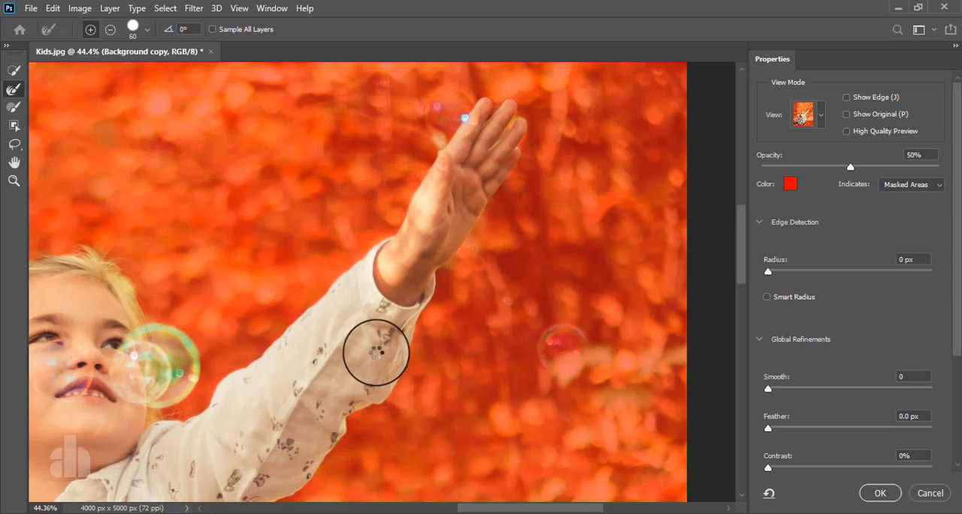
scroll(376, 350, "down", 2)
left_click_drag(376, 350, 458, 161)
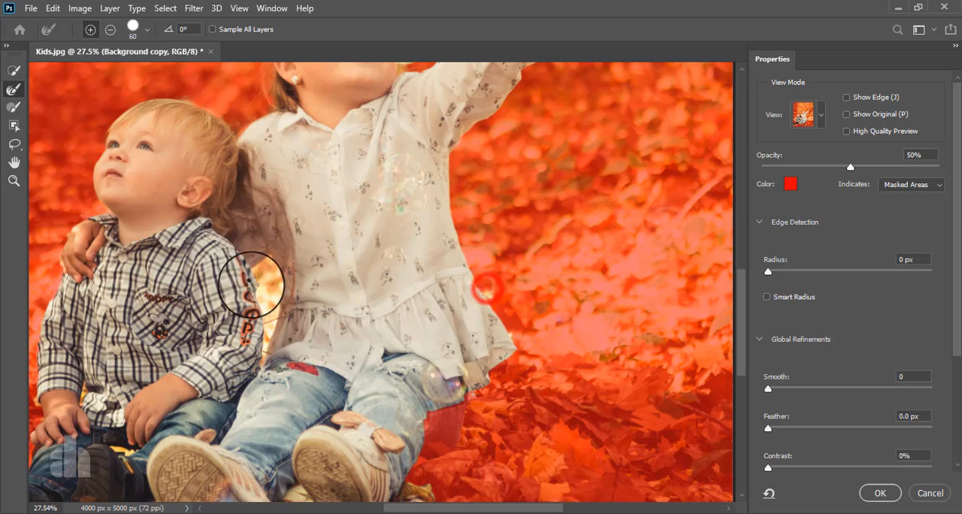
Remove the background gap between the boy's sleeve and the girl's blouse and refine its lower edge
scroll(255, 280, "up", 2)
key("w")
mouse_move(270, 276)
left_mouse_down()
mouse_move(275, 308)
mouse_move(280, 258)
mouse_move(277, 391)
mouse_move(282, 245)
mouse_move(282, 279)
left_mouse_up()
left_click(13, 90)
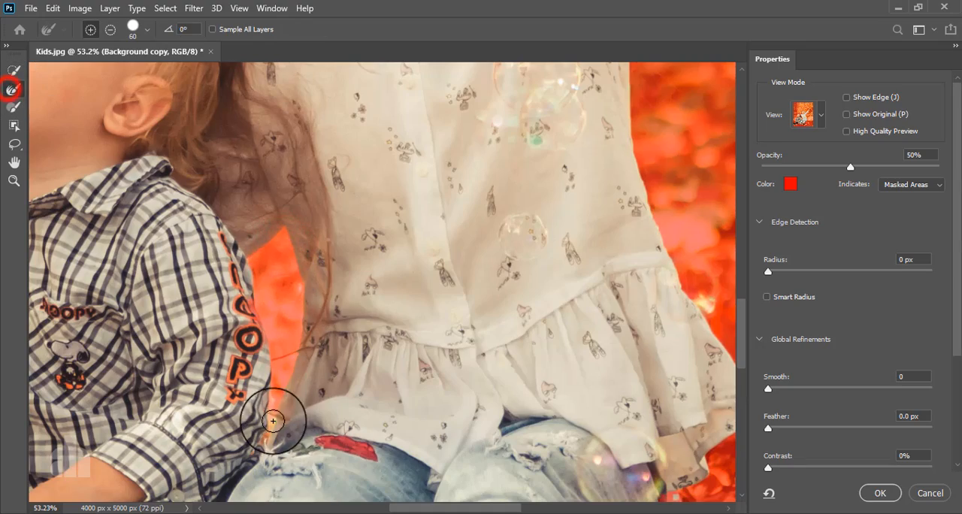
mouse_move(273, 421)
left_mouse_down()
mouse_move(267, 449)
mouse_move(276, 408)
left_mouse_up()
Remove the small background gap between the boy's cuff and shirt from the selection
scroll(275, 408, "down", 6)
scroll(97, 337, "up", 9)
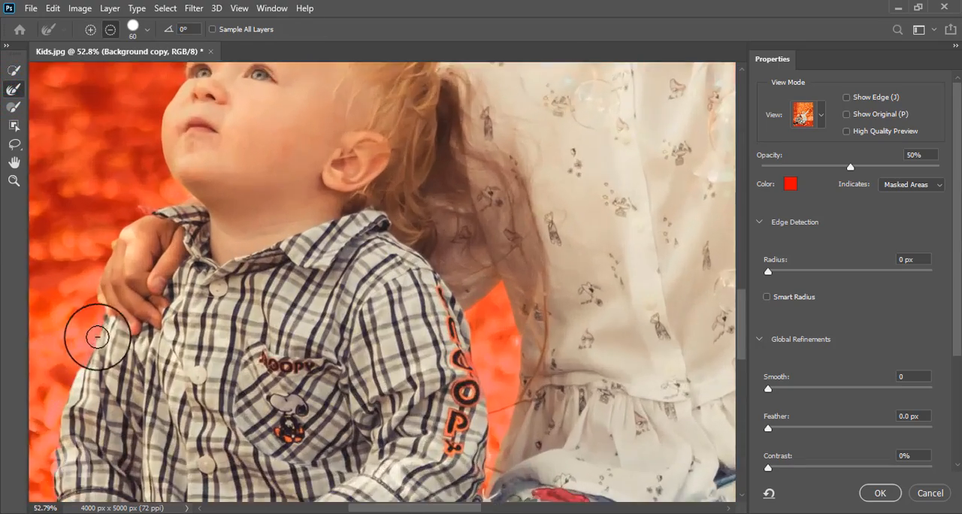
left_click_drag(151, 404, 197, 164)
left_click(14, 68)
scroll(210, 375, "up", 4)
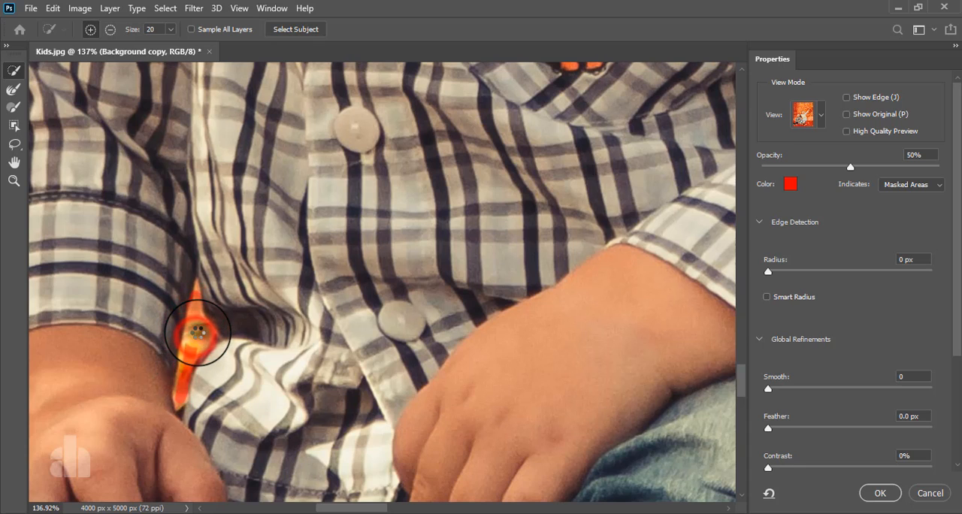
left_click_drag(198, 331, 195, 343)
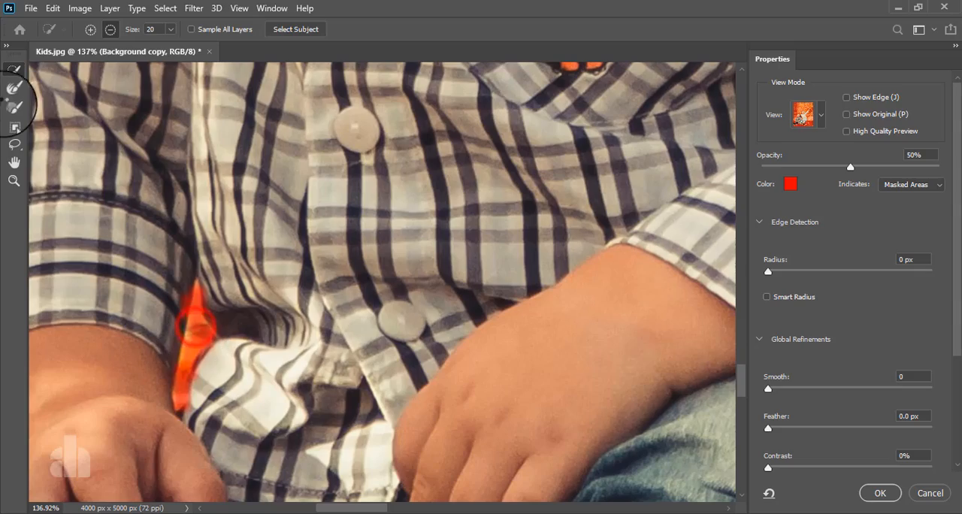
Refine the selection in the small gap beneath the boy's hand, above his shoe
left_click(13, 89)
scroll(251, 363, "down", 8)
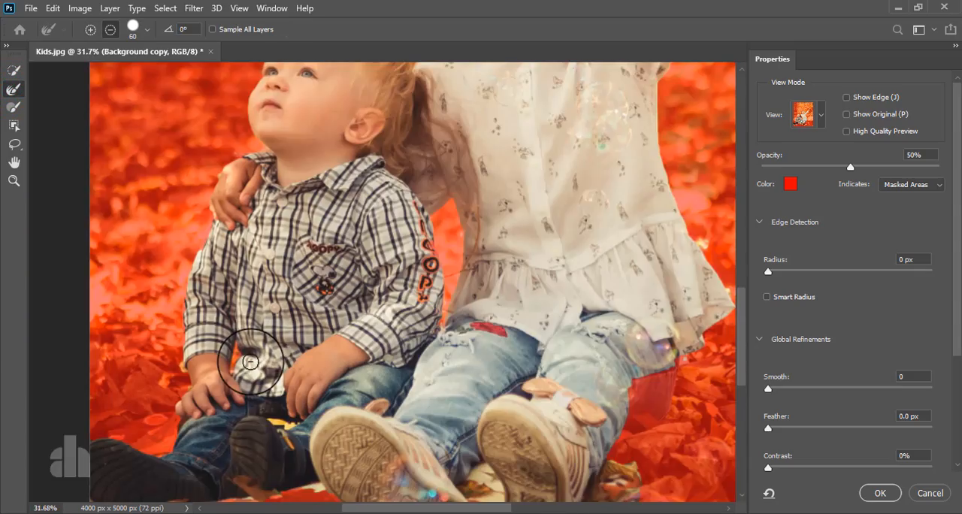
scroll(283, 407, "up", 5)
mouse_move(258, 424)
left_mouse_down()
mouse_move(274, 447)
mouse_move(318, 429)
left_mouse_up()
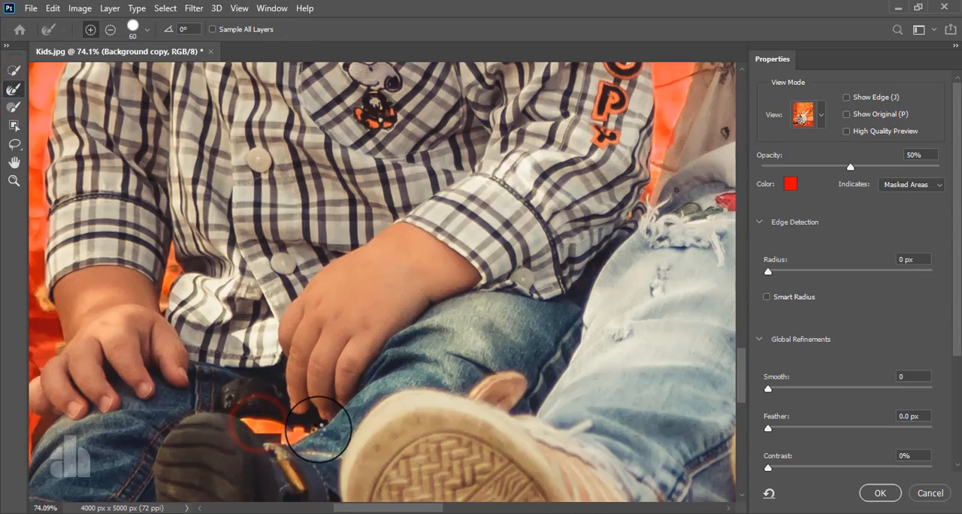
scroll(318, 427, "down", 7)
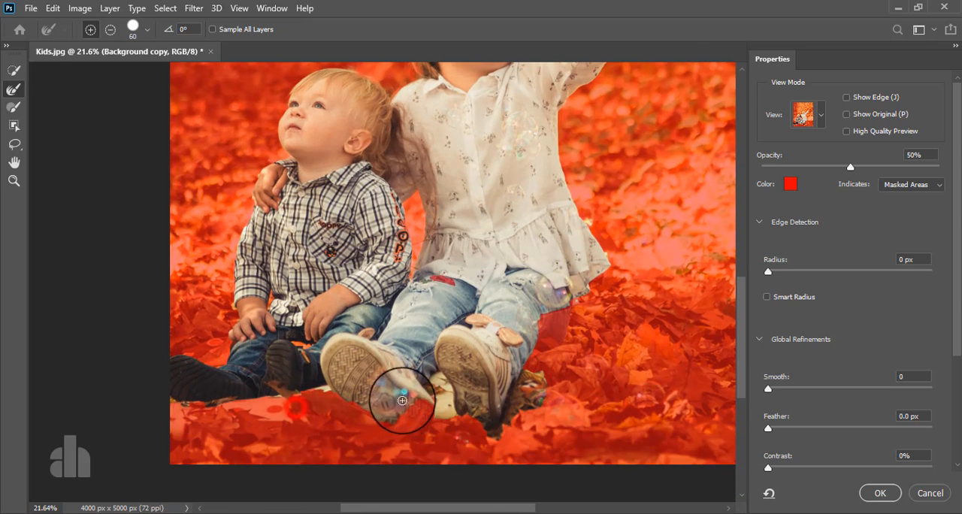
Add the leafy ground below the children and the missing part of the girl's jeans, and accept the refined selection
key("w")
mouse_move(391, 414)
left_mouse_down()
mouse_move(424, 415)
mouse_move(394, 421)
mouse_move(404, 425)
mouse_move(469, 392)
mouse_move(466, 421)
mouse_move(217, 390)
mouse_move(185, 397)
left_mouse_up()
left_click_drag(546, 320, 563, 291)
left_click_drag(443, 275, 440, 284)
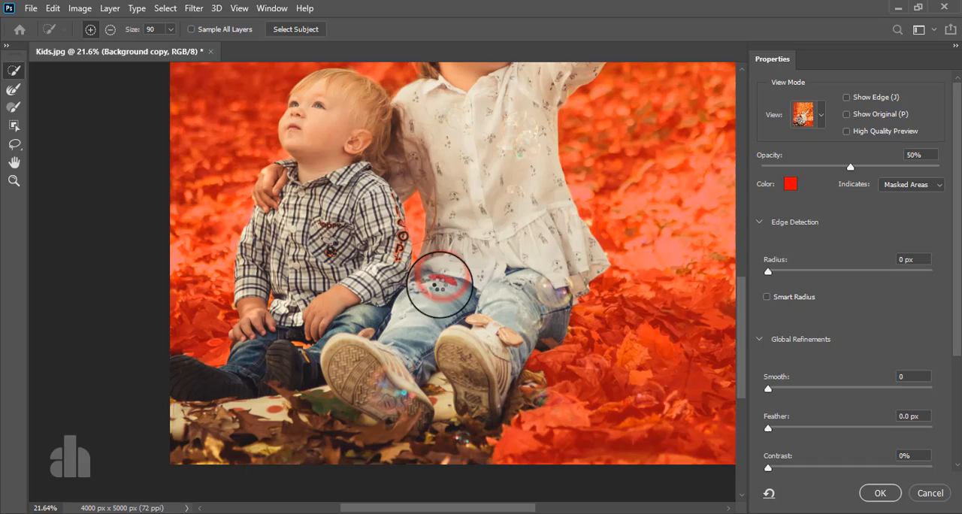
left_click(879, 493)
Duplicate the filtered layer and mask the new copy with the active selection of the children
scroll(382, 322, "down", 3)
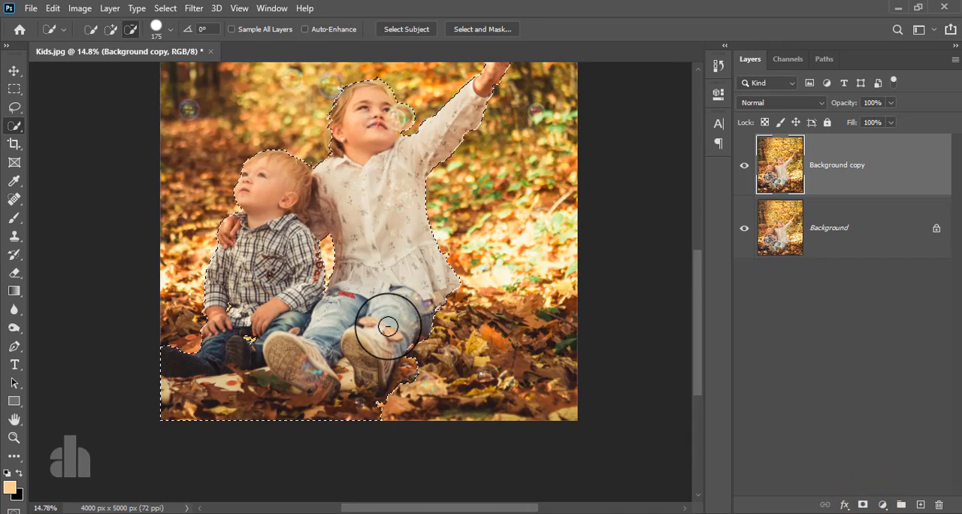
scroll(354, 266, "up", 1)
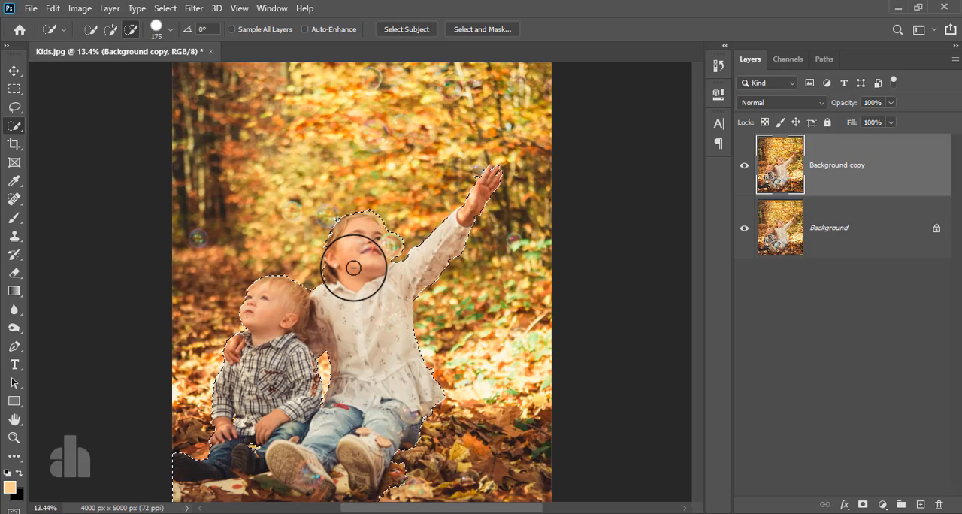
scroll(354, 267, "down", 2)
left_click_drag(811, 179, 922, 505)
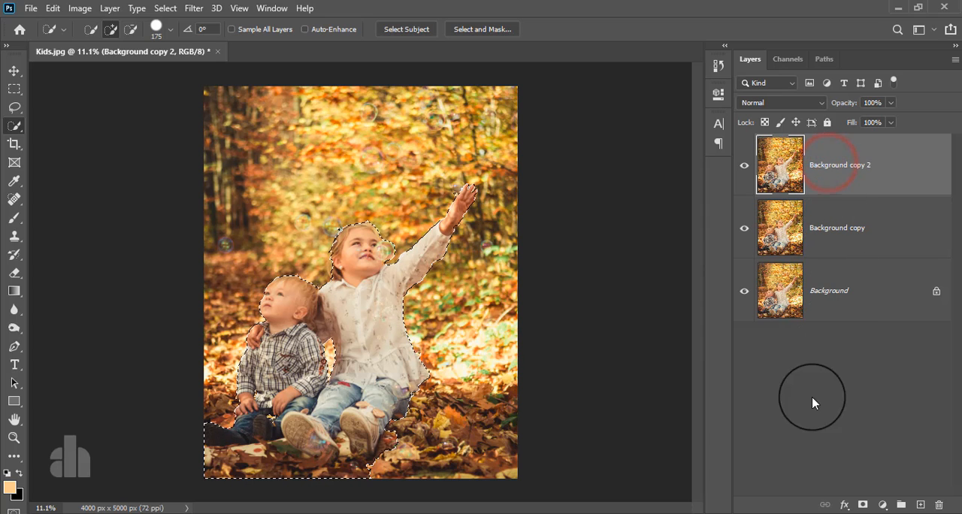
left_click(863, 505)
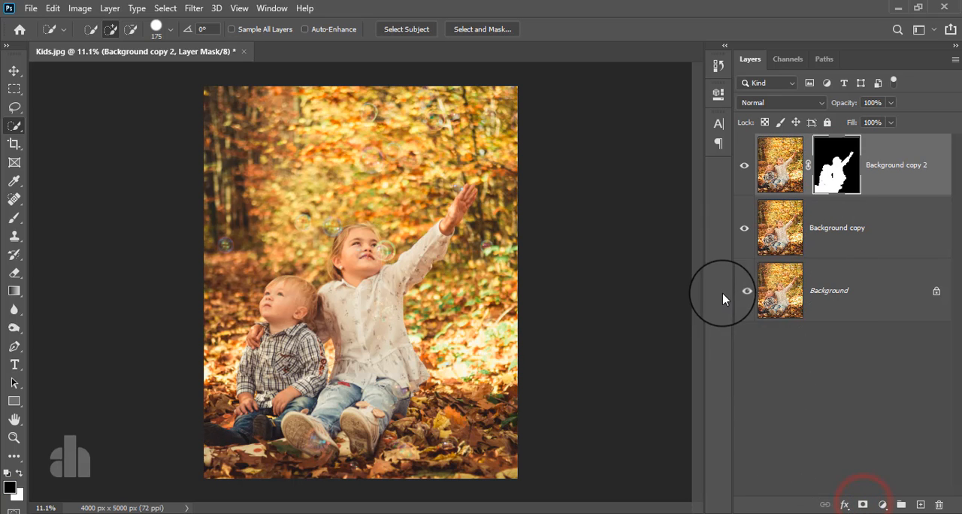
Hide the masked children layer, load its mask as a selection on the Background copy layer, and expand the selection by 18 pixels
left_click(744, 167)
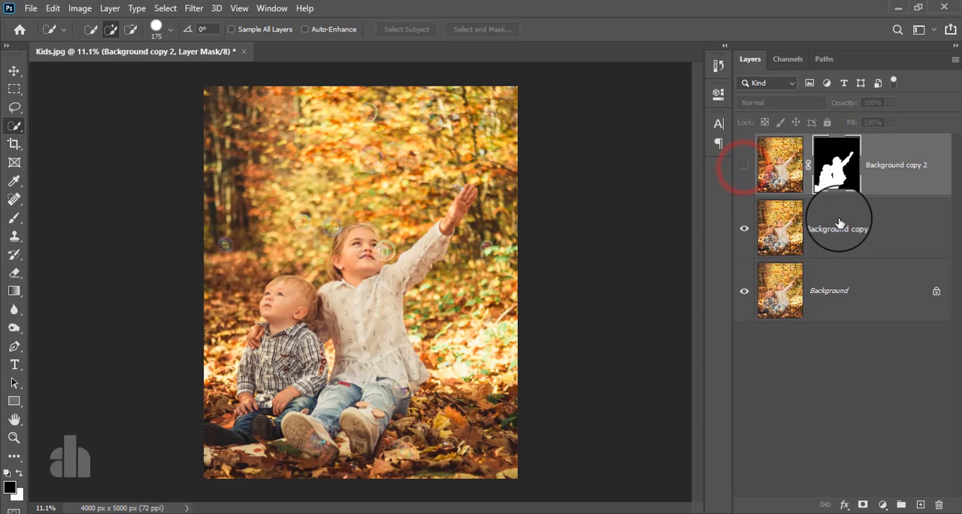
key("ctrl")
left_click(841, 161, "ctrl")
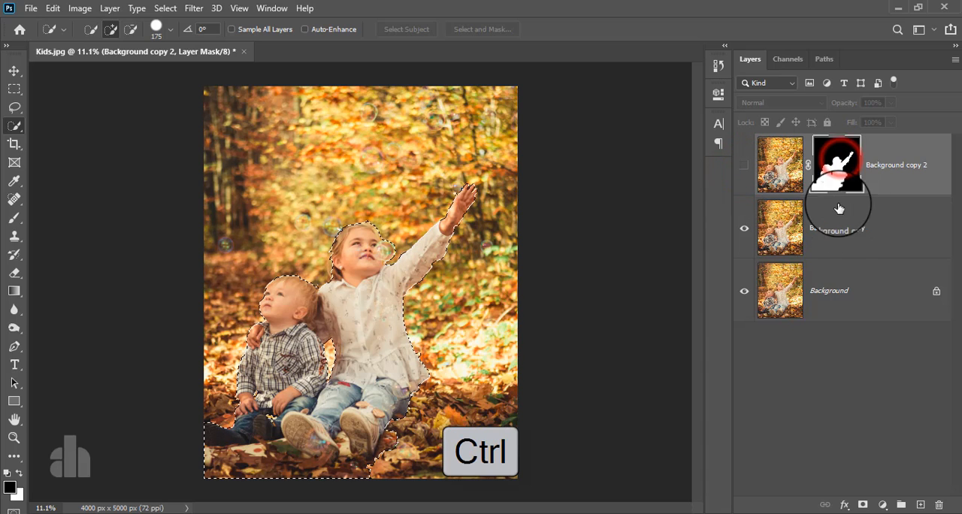
left_click(841, 238)
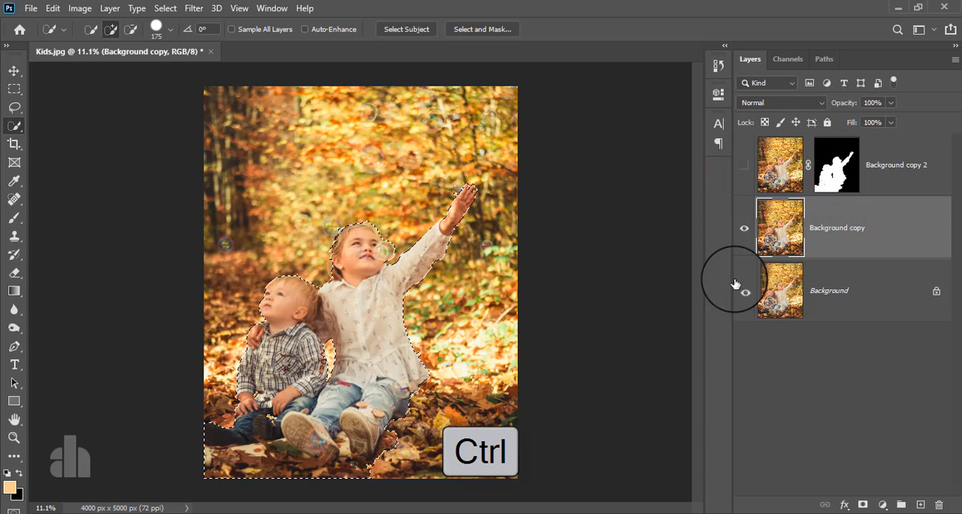
left_click(164, 9)
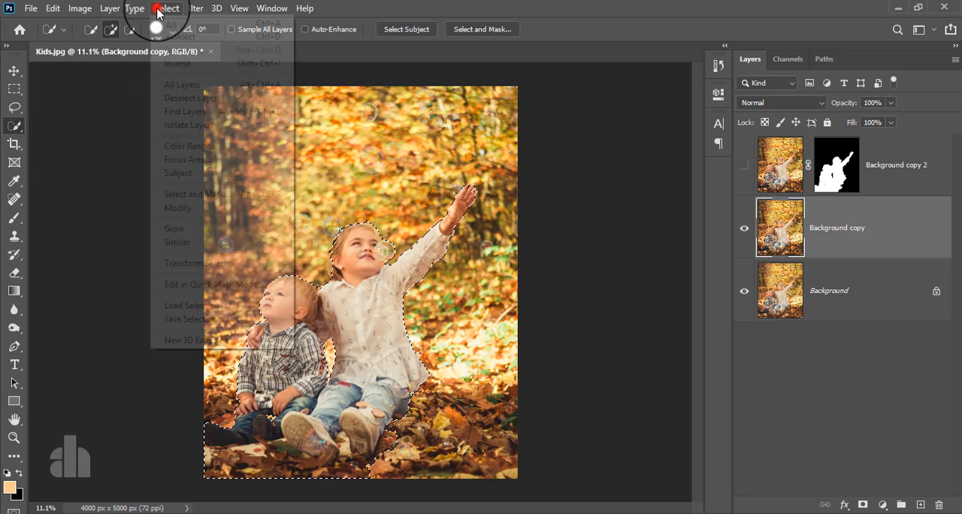
mouse_move(211, 211)
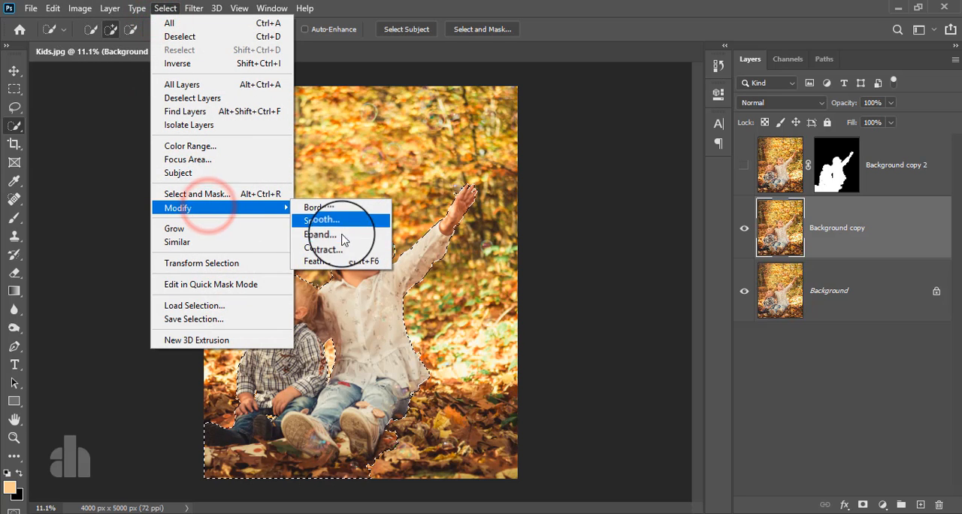
left_click(319, 235)
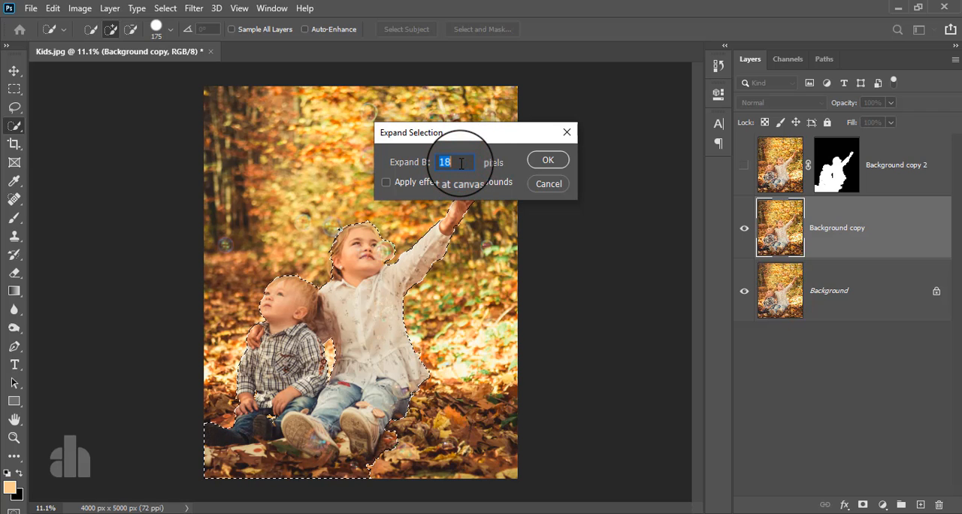
type("18")
left_click(548, 161)
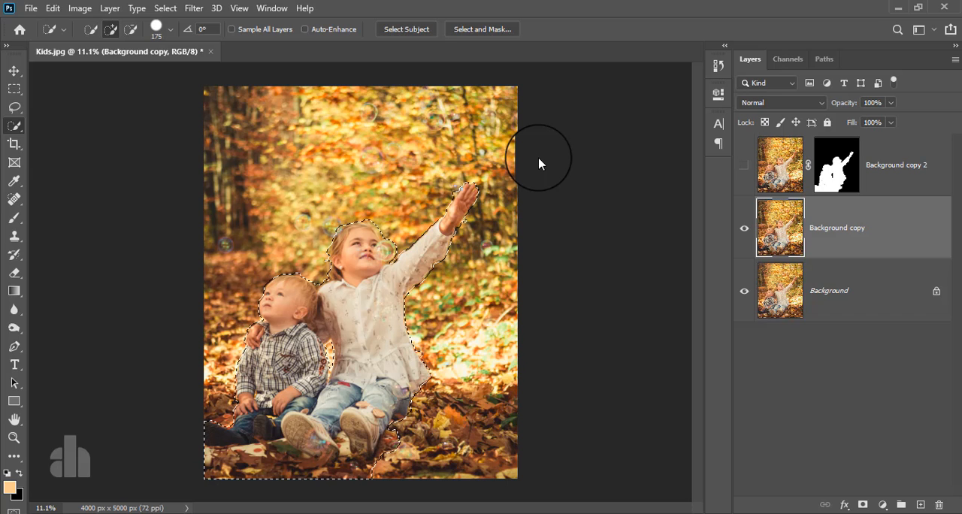
Fill the selected children on the Background copy layer with Content-Aware contents and show the masked layer again
left_click(52, 8)
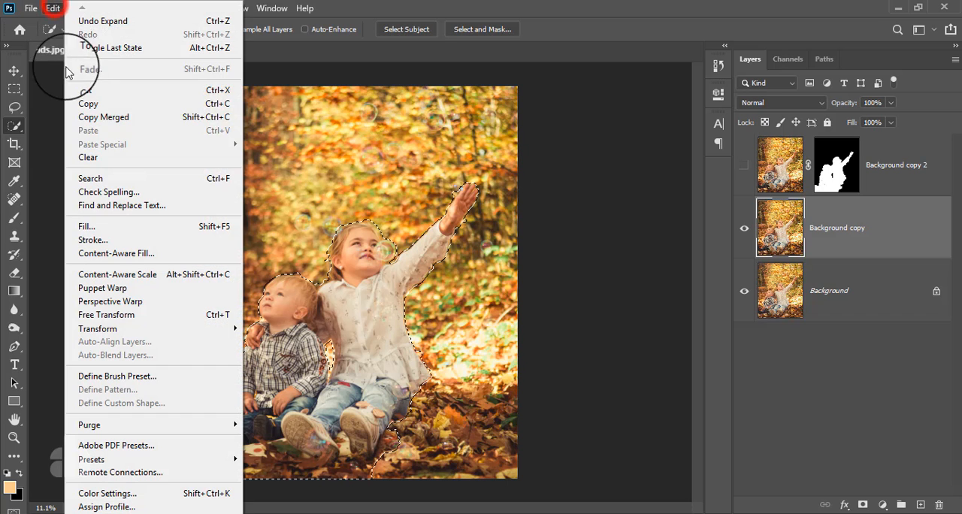
left_click(81, 222)
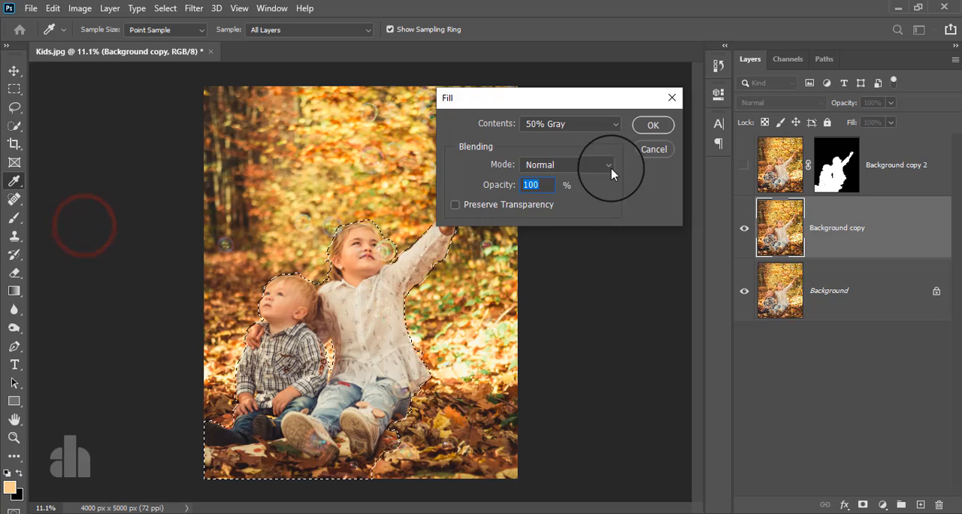
left_click(573, 125)
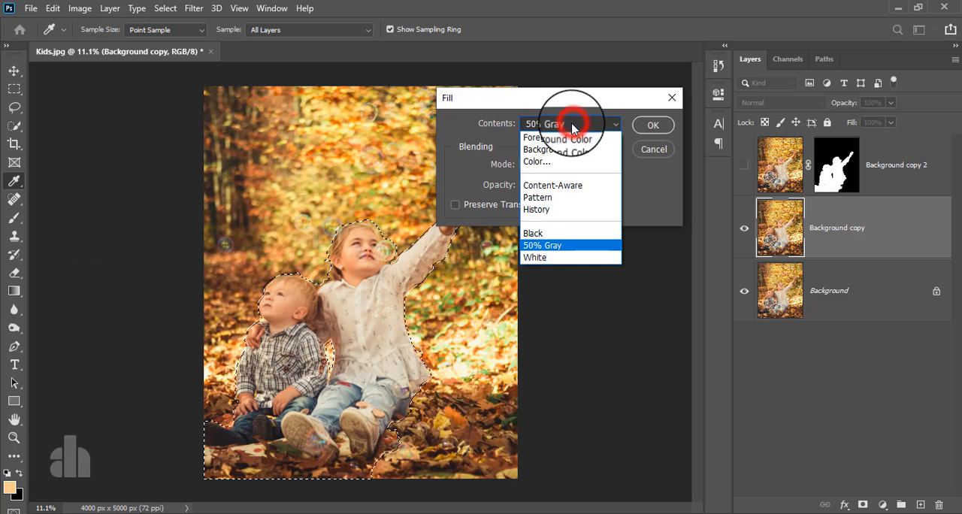
left_click(567, 183)
left_click(643, 126)
key("w")
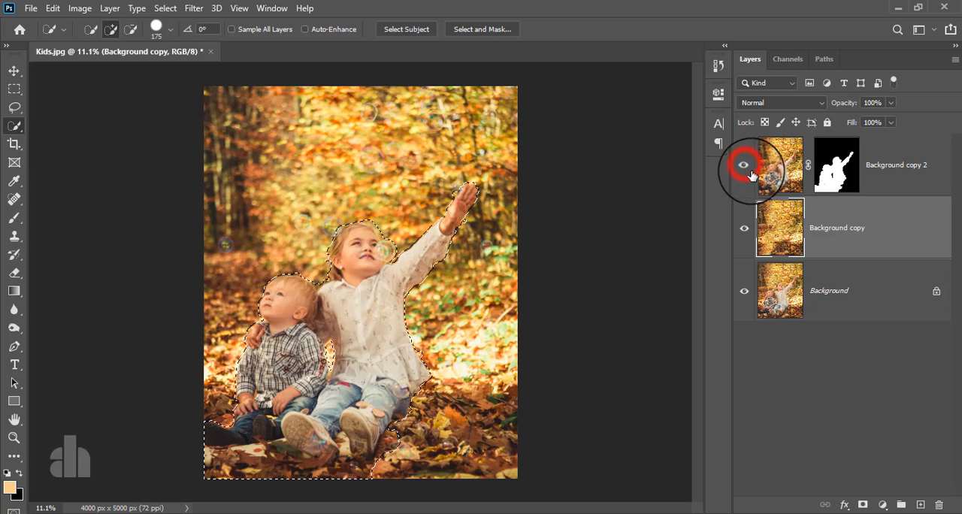
Clear the selection around the children, keeping the Background copy layer active
left_click(835, 228)
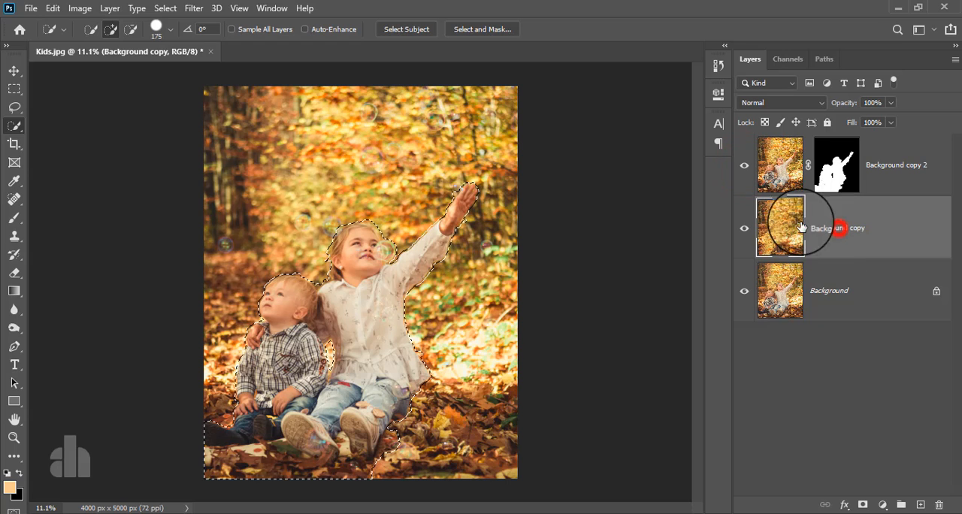
left_click(164, 8)
left_click(172, 36)
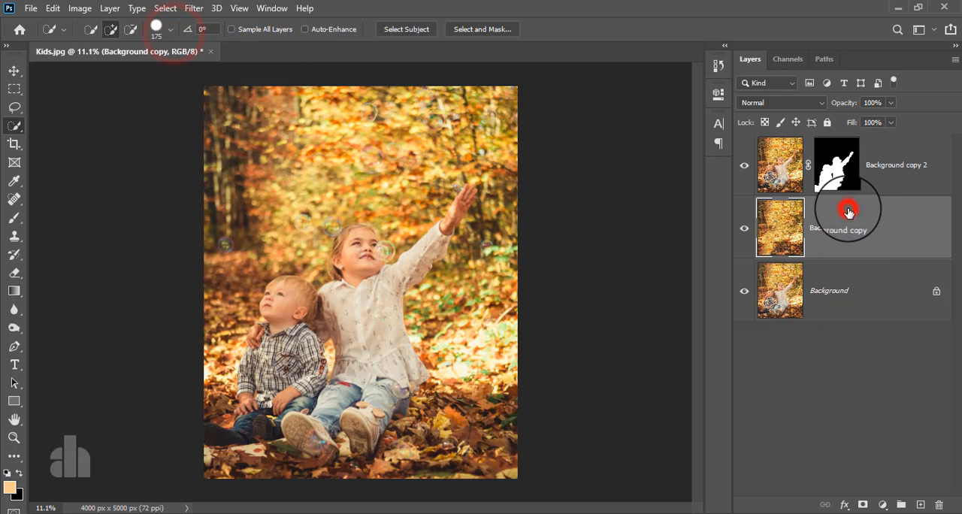
Start a Tilt-Shift blur on the Background copy layer with a blur of 95 px
left_click(193, 8)
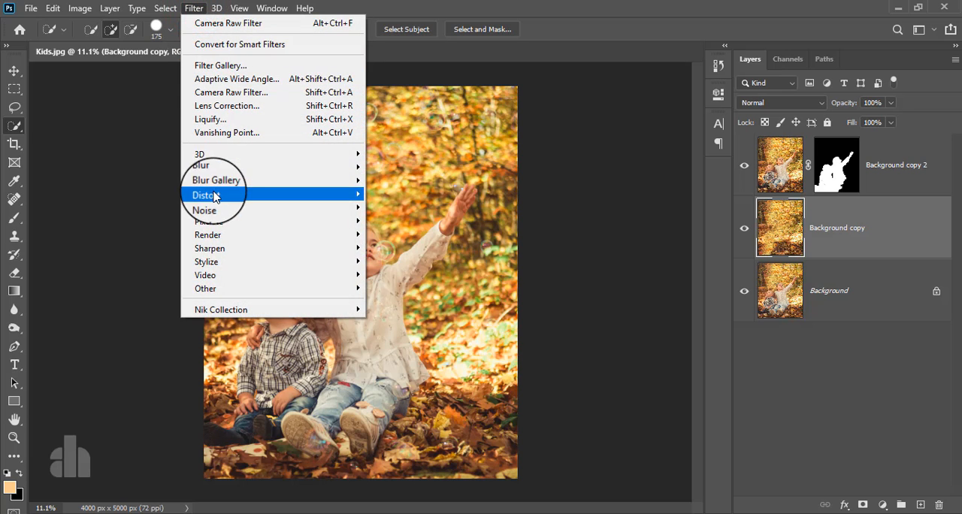
mouse_move(229, 181)
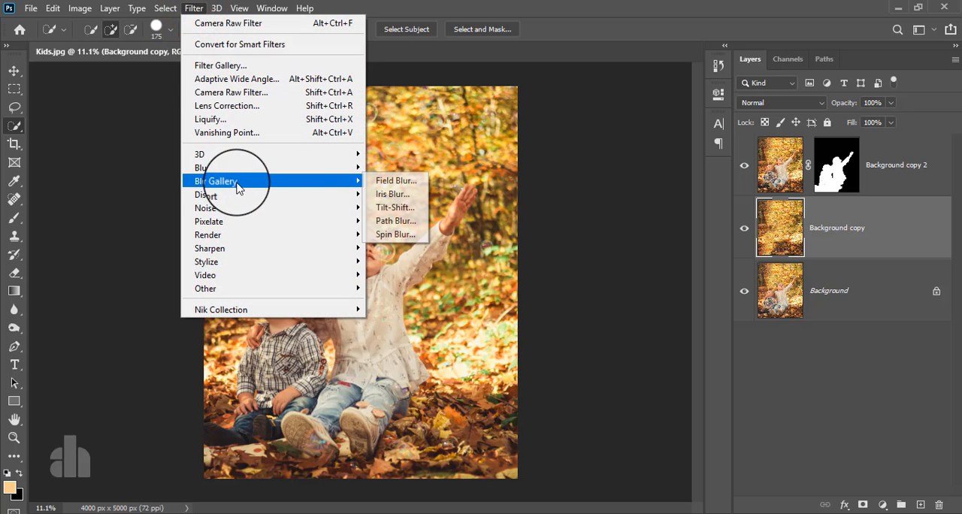
left_click(395, 208)
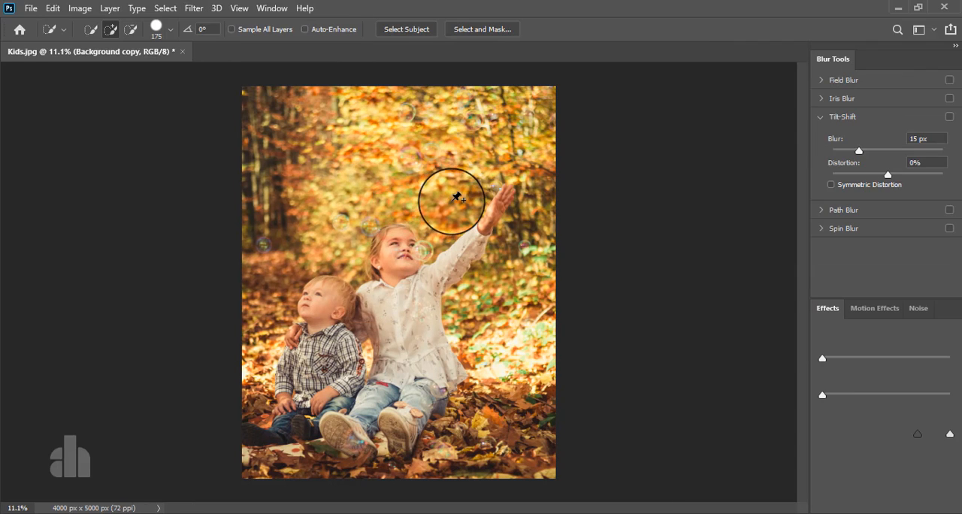
left_click_drag(860, 152, 886, 159)
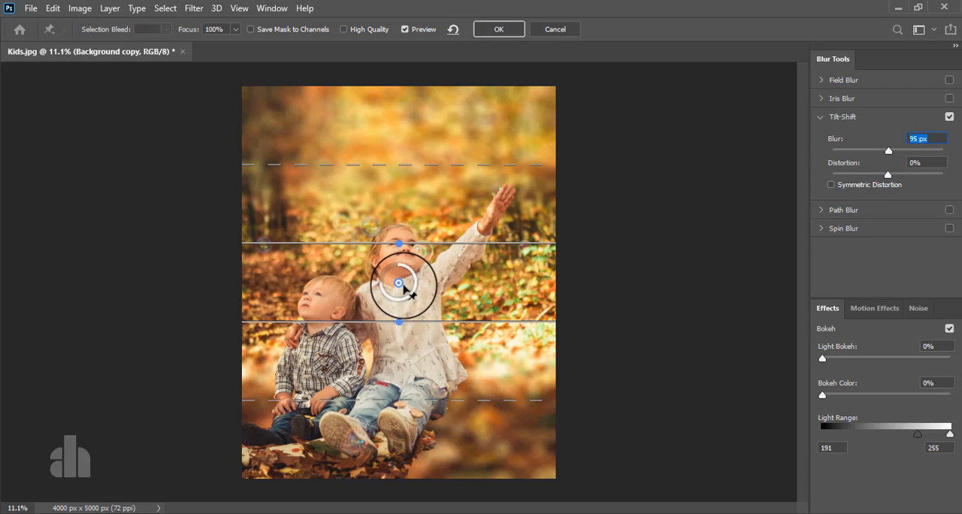
Centre the Tilt-Shift's sharp band on the children's shoes, narrow its upper part, and apply the filter with a 123 px blur
left_click_drag(398, 283, 389, 421)
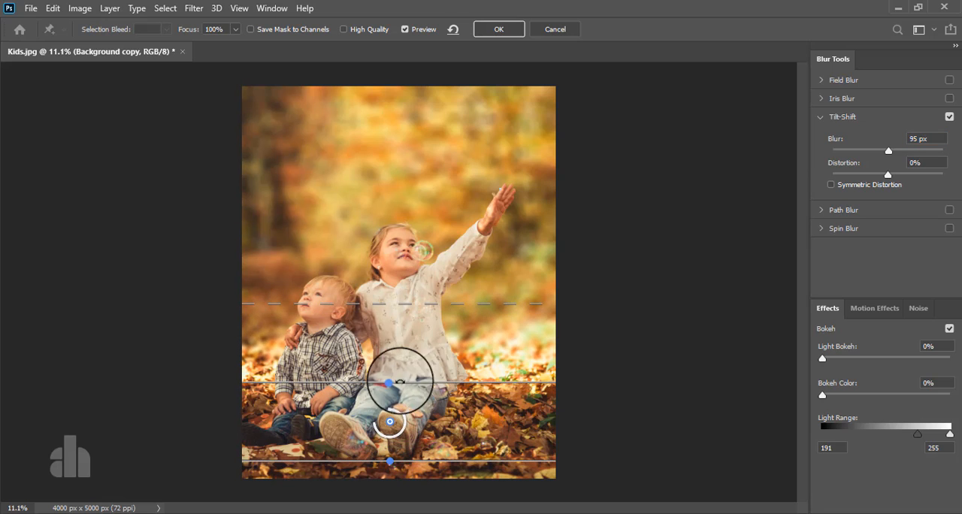
left_click_drag(421, 382, 422, 395)
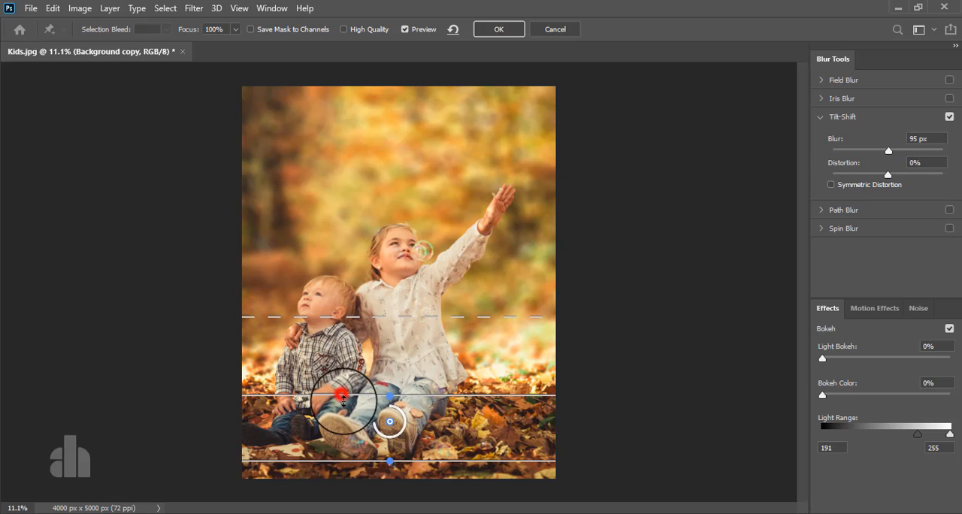
left_click_drag(341, 395, 343, 415)
left_click_drag(377, 332, 376, 296)
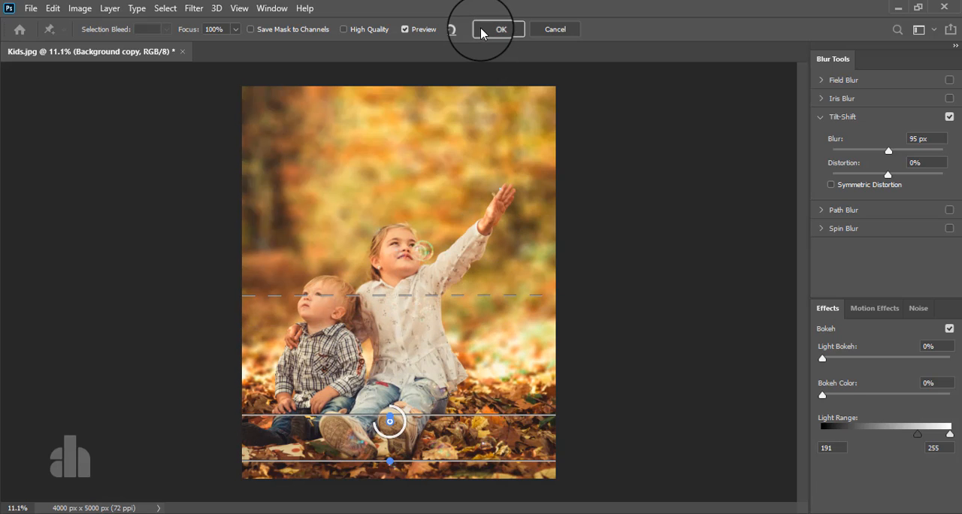
left_click_drag(889, 153, 896, 155)
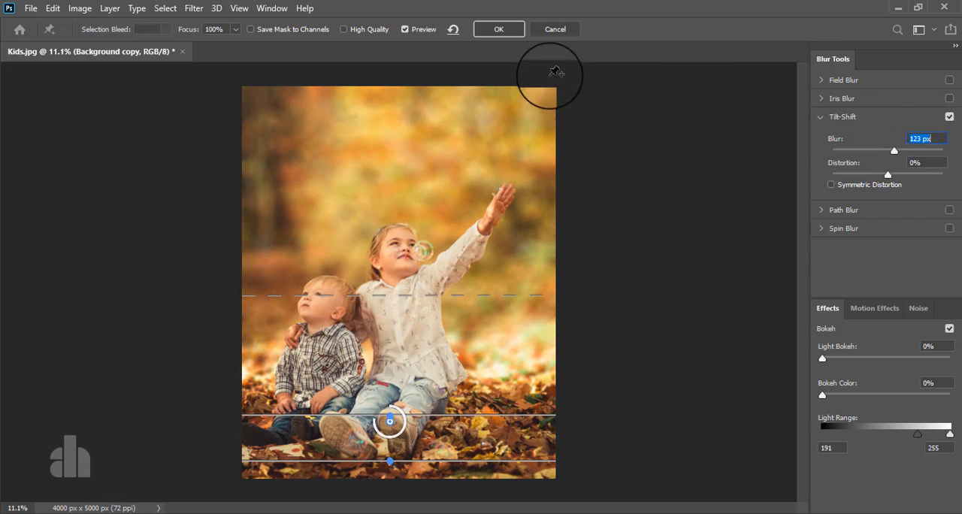
left_click(498, 28)
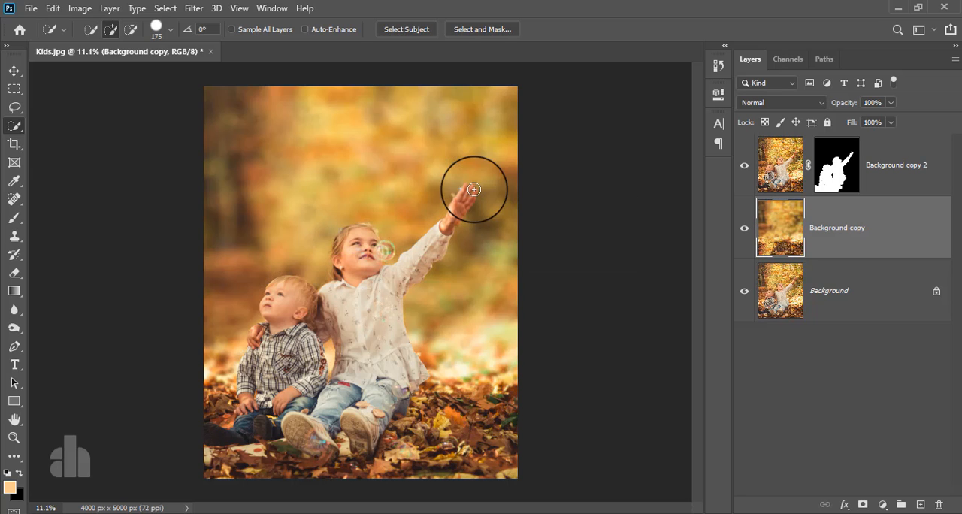
Paint black with a 60 px brush on the children's layer mask to hide leftover background spots around the girl's raised hand
scroll(469, 192, "up", 5)
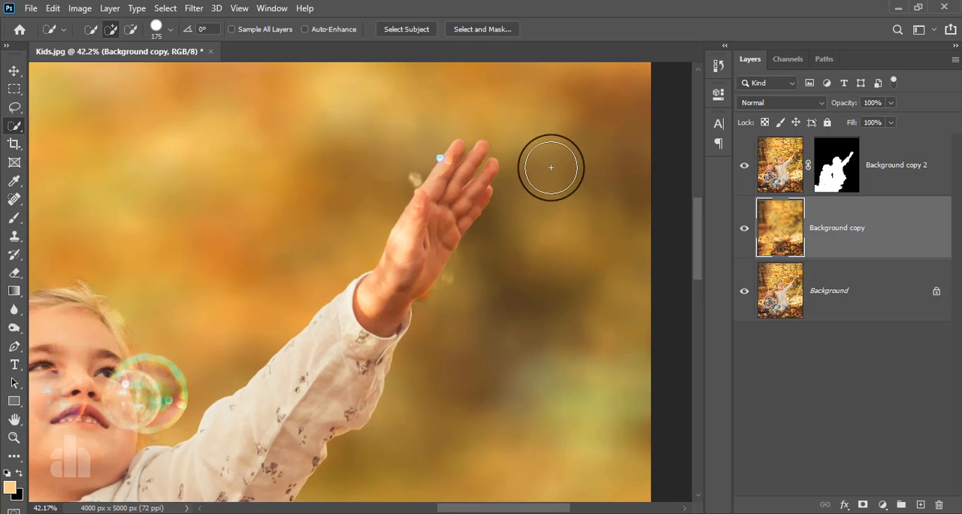
scroll(489, 182, "up", 1)
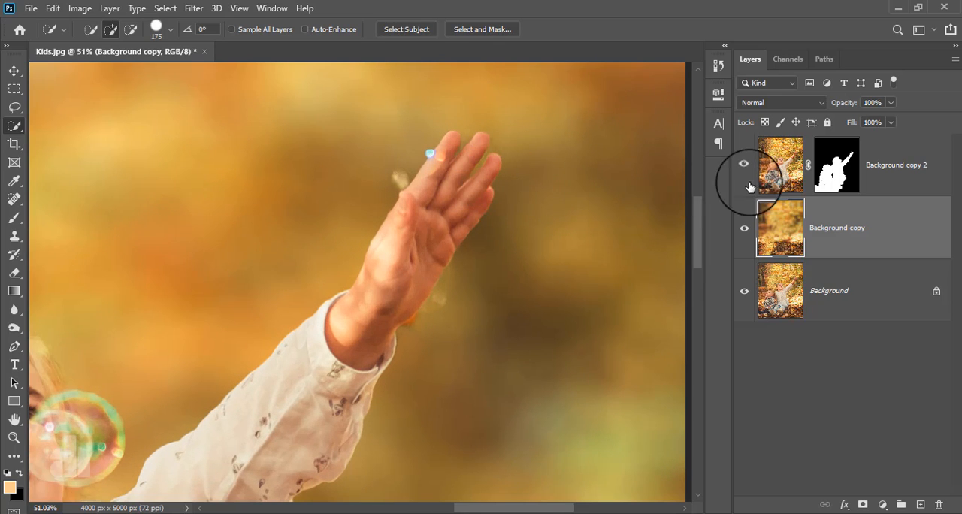
left_click(833, 170)
left_click(14, 215)
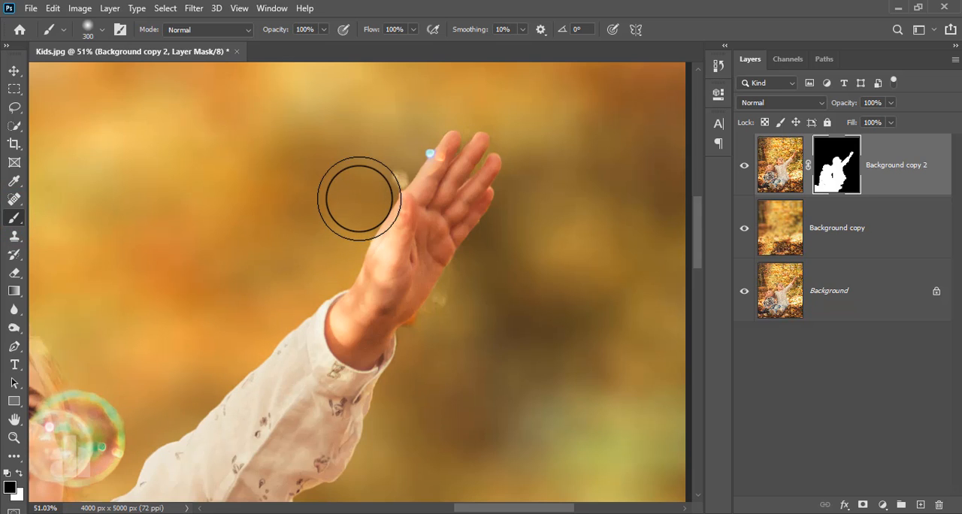
key("bracketleft")
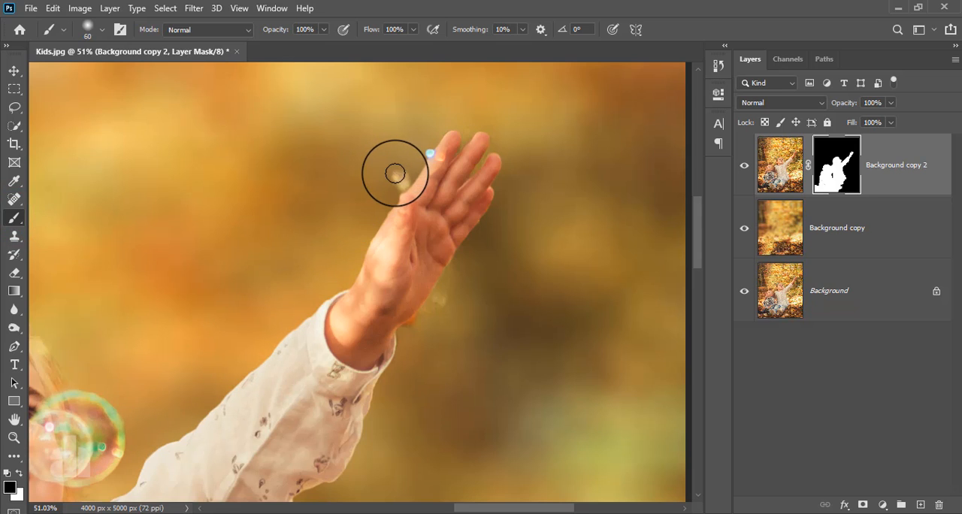
mouse_move(398, 174)
left_mouse_down()
mouse_move(391, 193)
mouse_move(401, 161)
mouse_move(429, 144)
left_mouse_up()
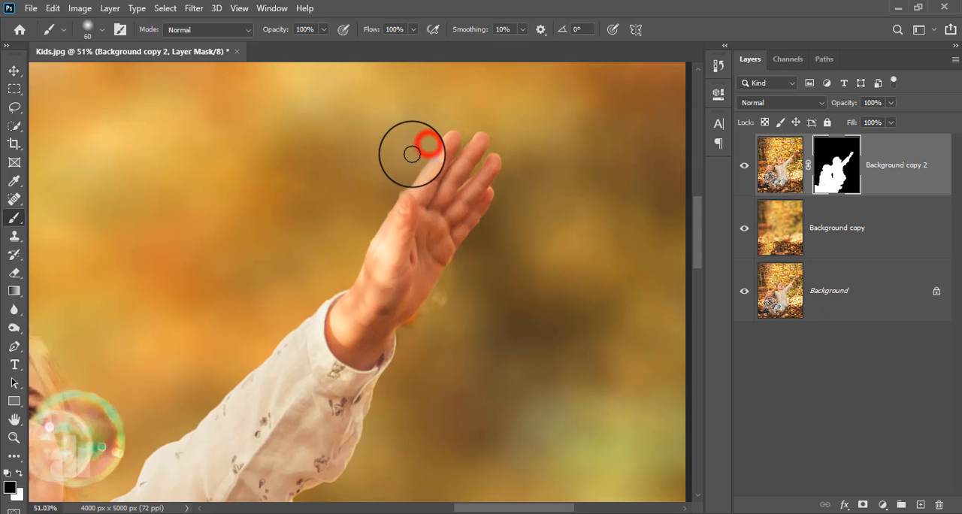
left_click_drag(453, 286, 406, 335)
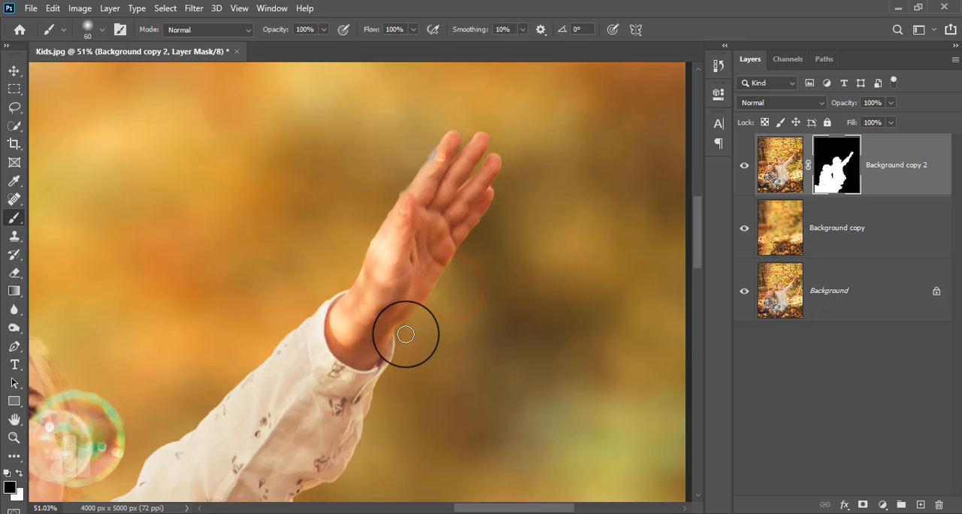
left_click_drag(455, 275, 432, 370)
scroll(432, 376, "down", 3)
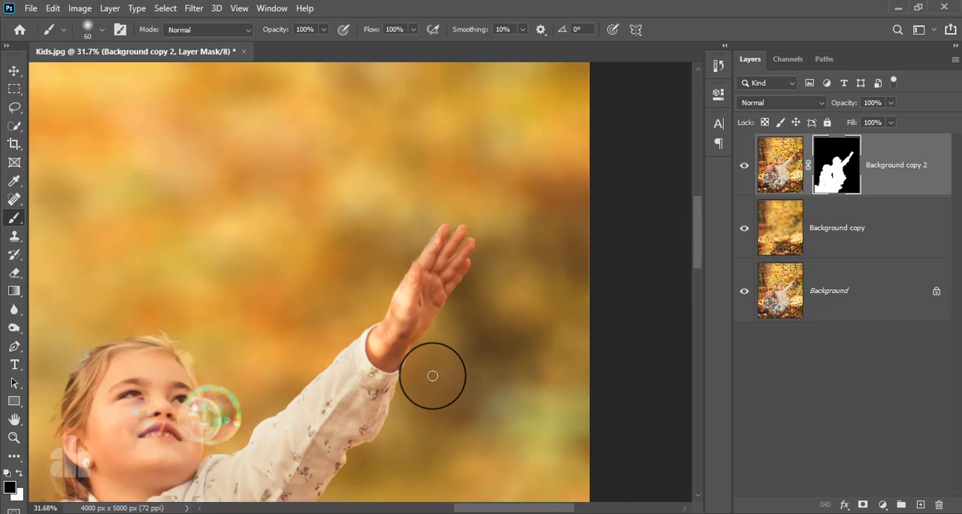
scroll(432, 376, "down", 4)
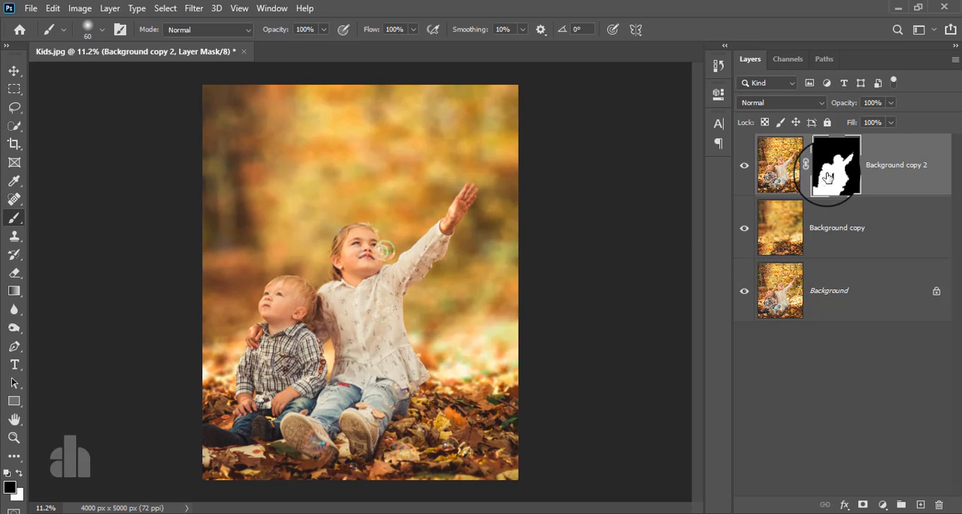
Add a Brightness/Contrast adjustment clipped to the blurred Background copy layer with Brightness set to -85
left_click(866, 244)
left_click(882, 505)
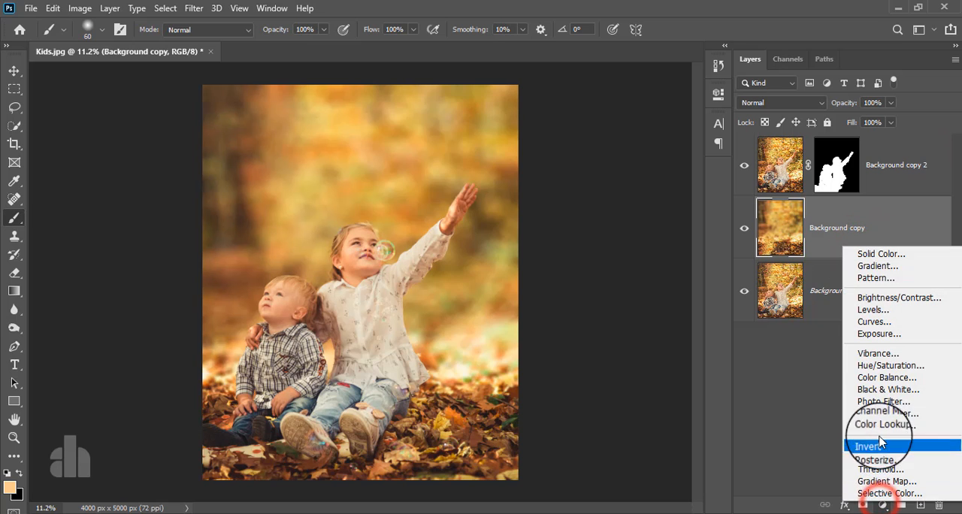
left_click(880, 298)
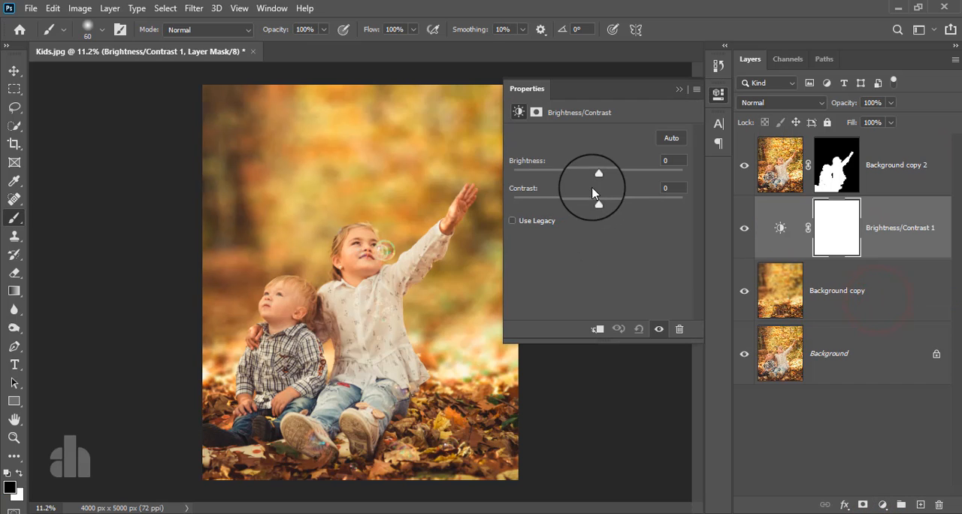
left_click(597, 330)
left_click_drag(599, 173, 544, 195)
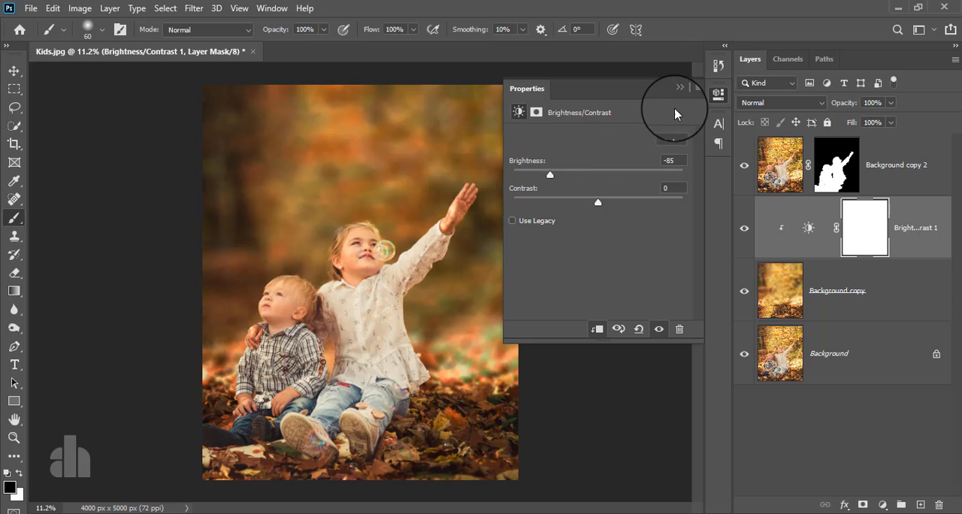
left_click(678, 89)
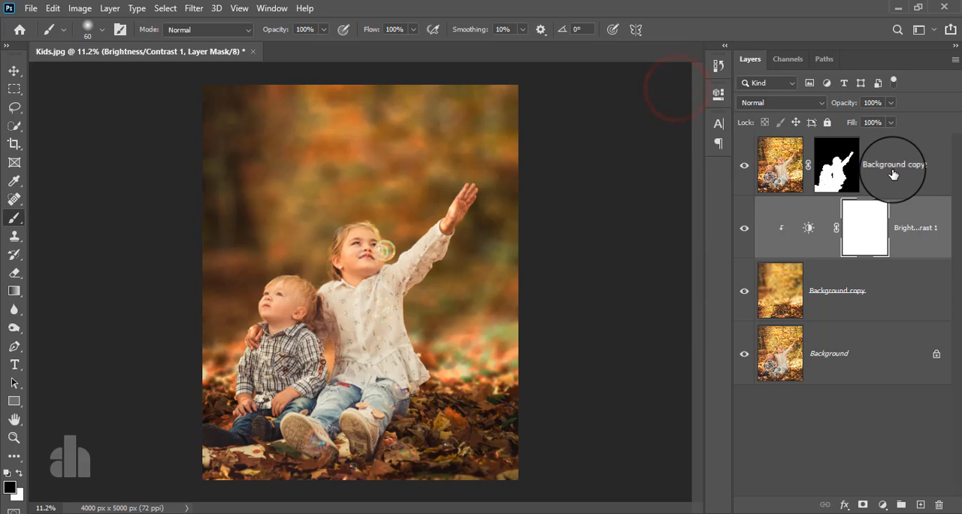
Place the Bubble image from folder 42 into the Kids document above the masked children's layer
left_click(893, 172)
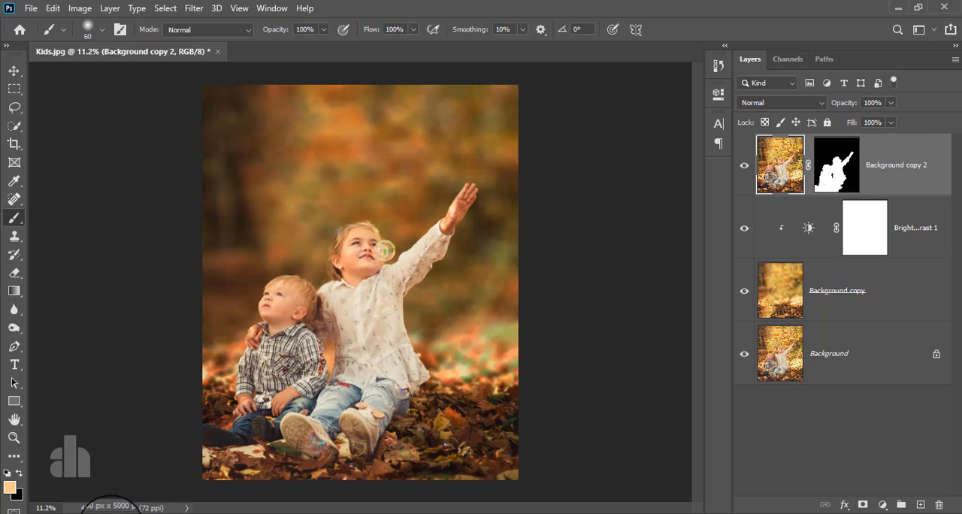
mouse_move(112, 511)
left_click(199, 461)
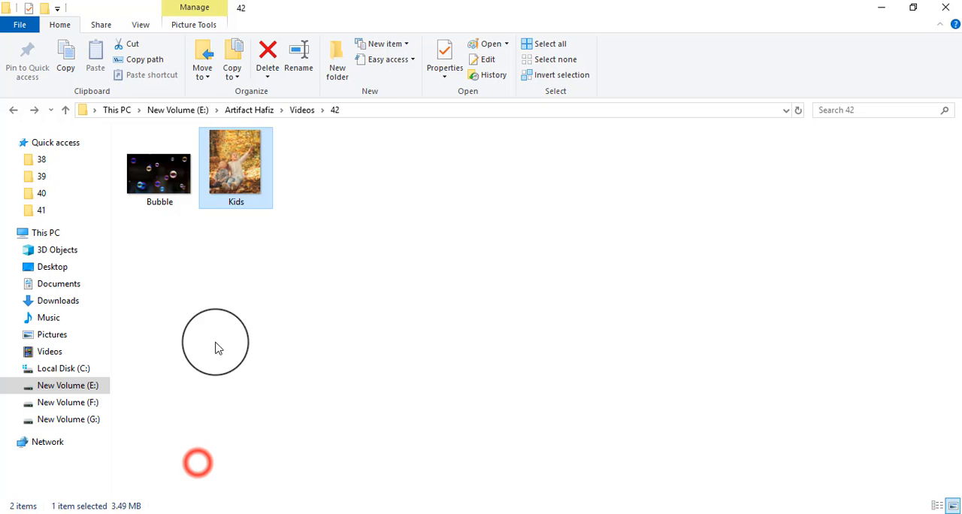
left_click(216, 347)
left_click_drag(159, 187, 336, 321)
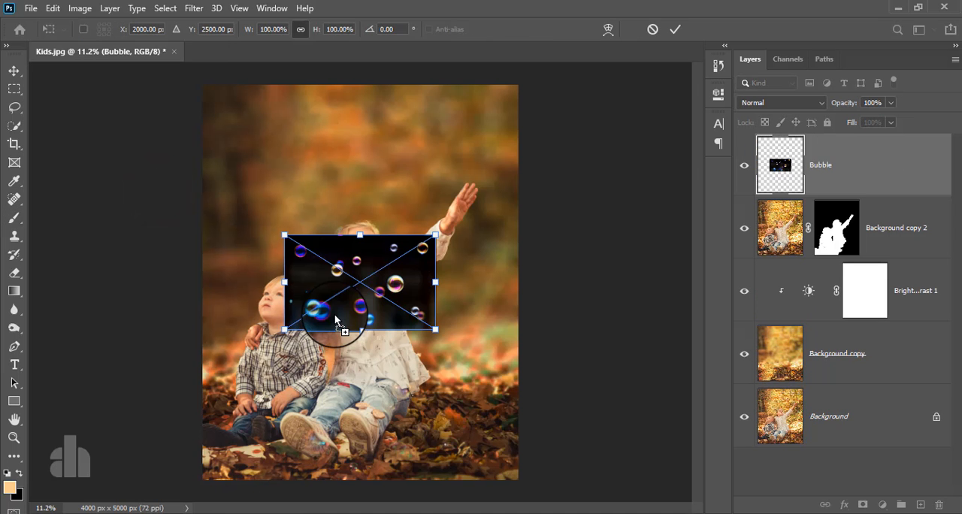
Enlarge the placed Bubble image to about 151%, rotate it 90°, and set its blend mode to Screen
left_click_drag(361, 236, 360, 186)
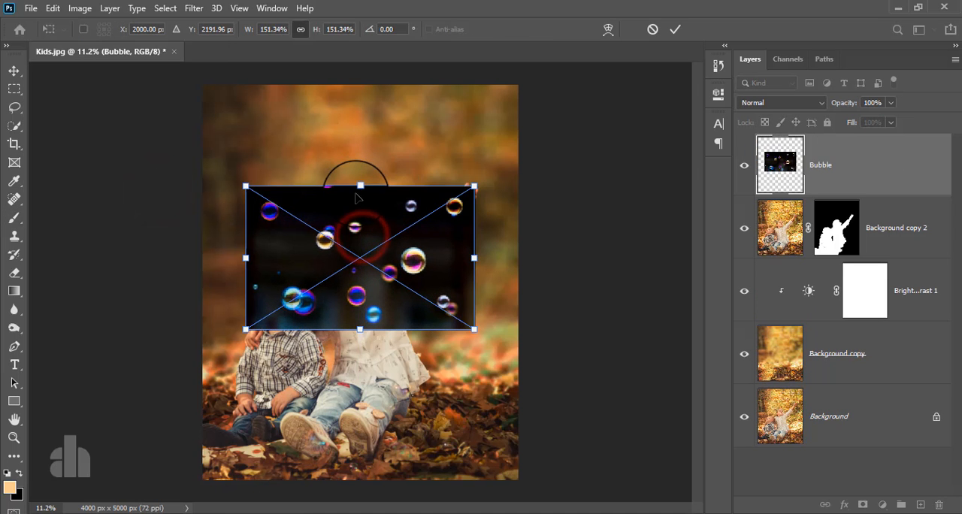
left_click_drag(484, 182, 459, 350)
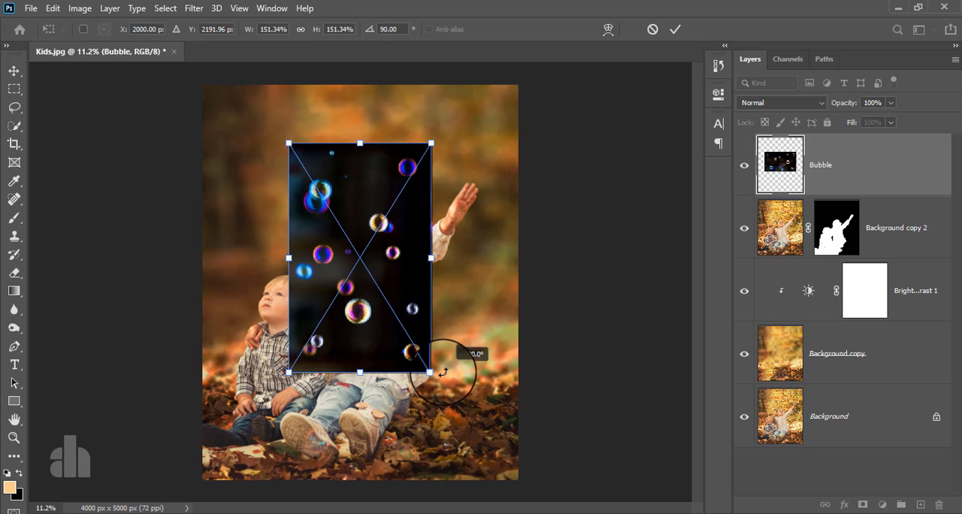
left_click(674, 31)
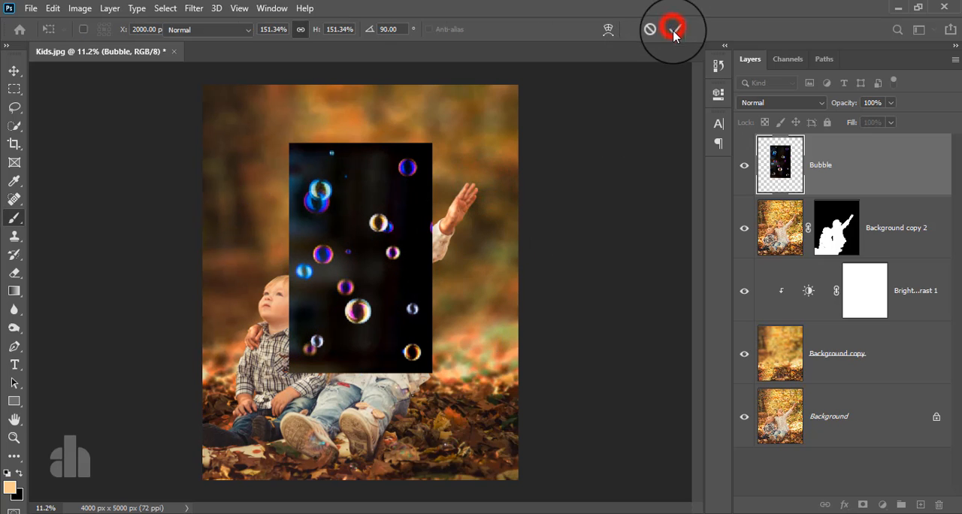
left_click(749, 103)
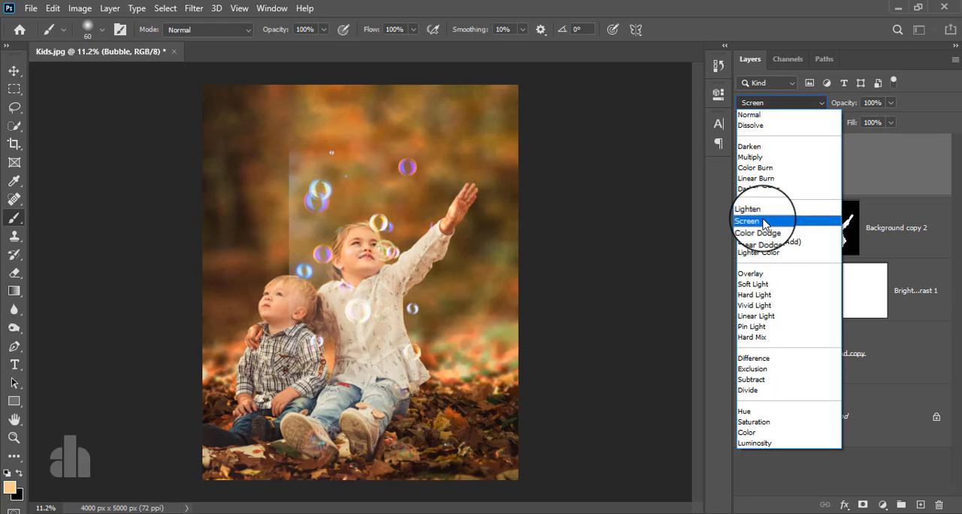
left_click(763, 223)
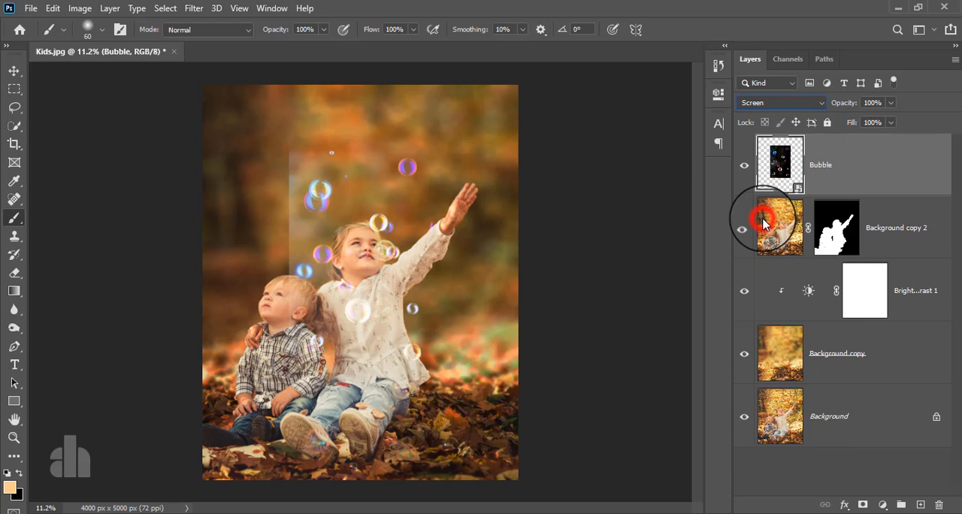
Scale the Bubble layer to 333.33% to span the canvas width and align its lower edge with the canvas bottom
left_click(13, 69)
left_click_drag(289, 144, 183, 76)
left_click_drag(431, 209, 518, 209)
left_click_drag(228, 209, 201, 209)
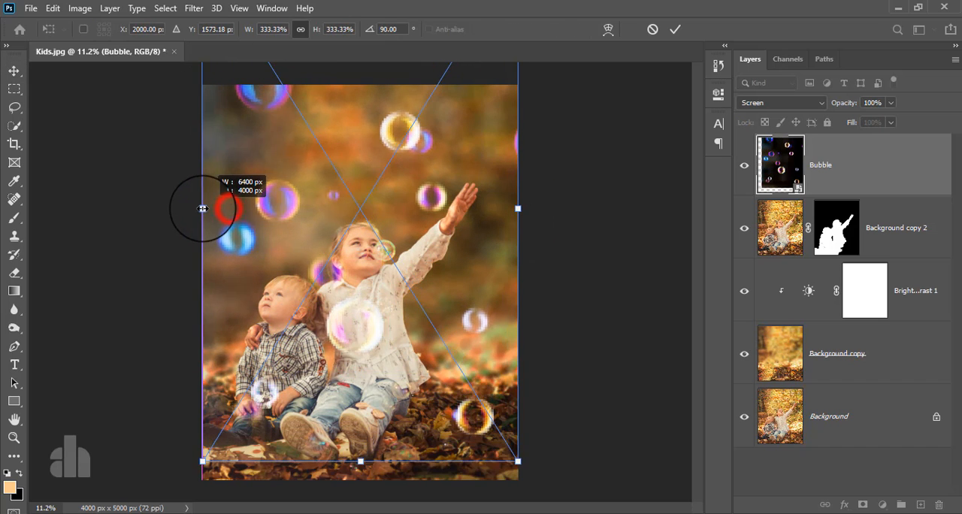
left_click_drag(285, 216, 280, 225)
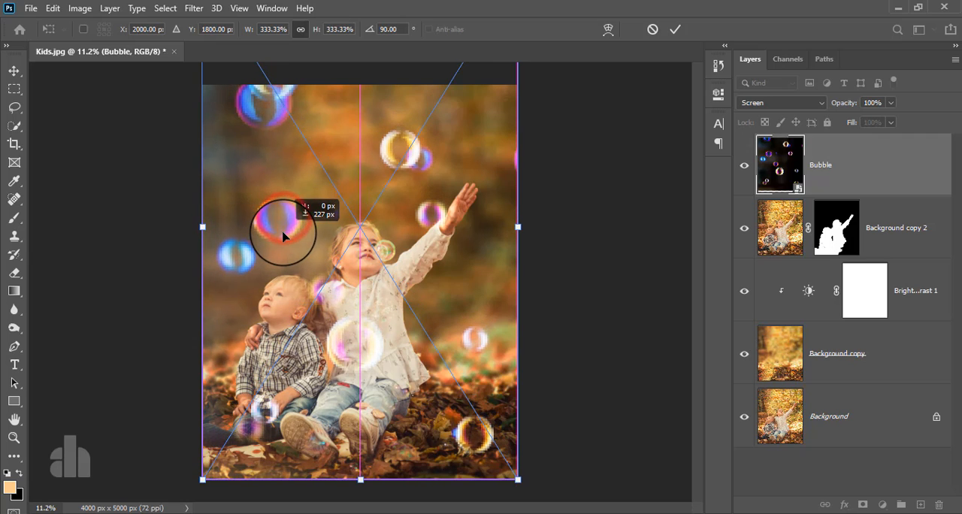
left_click(675, 30)
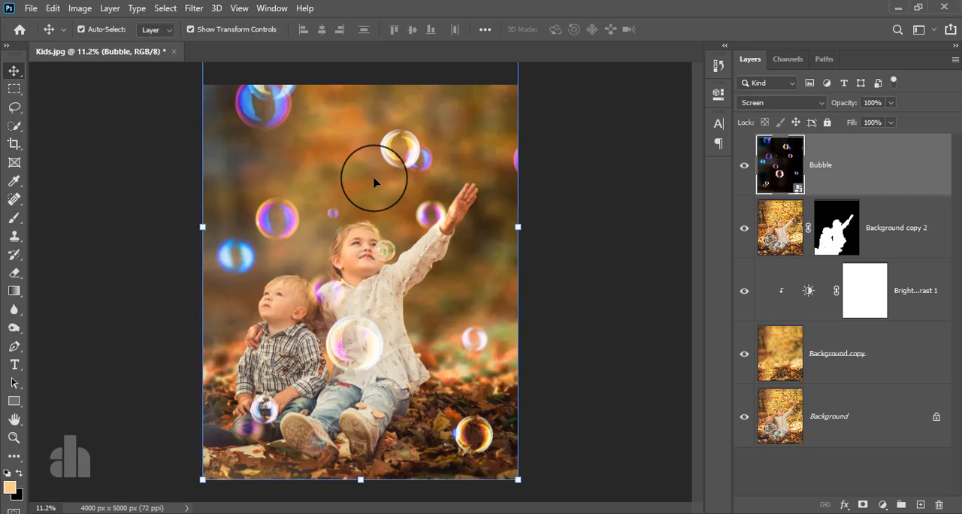
Rotate the Bubble layer to 104° and reposition it so the bubbles spread around the children
scroll(384, 182, "down", 4)
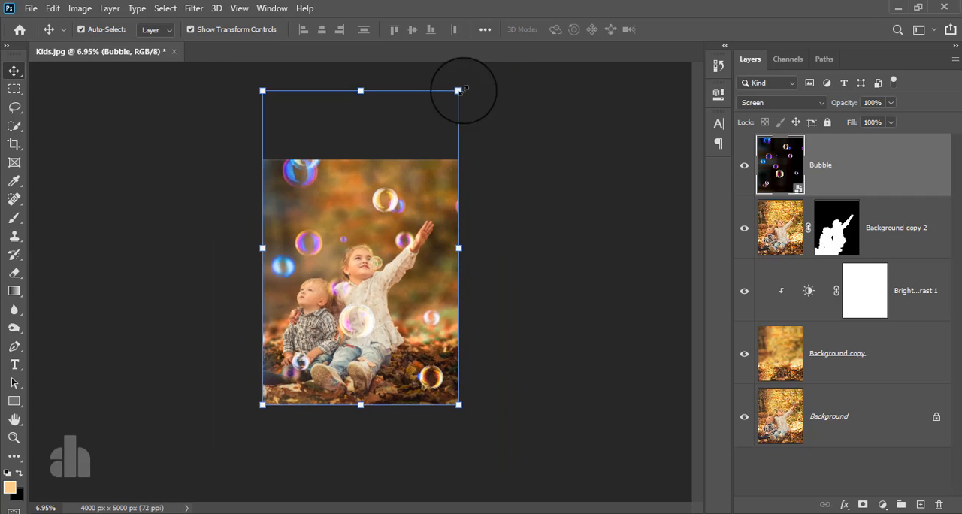
left_click_drag(476, 75, 533, 154)
mouse_move(441, 209)
left_mouse_down()
mouse_move(456, 203)
mouse_move(448, 209)
left_mouse_up()
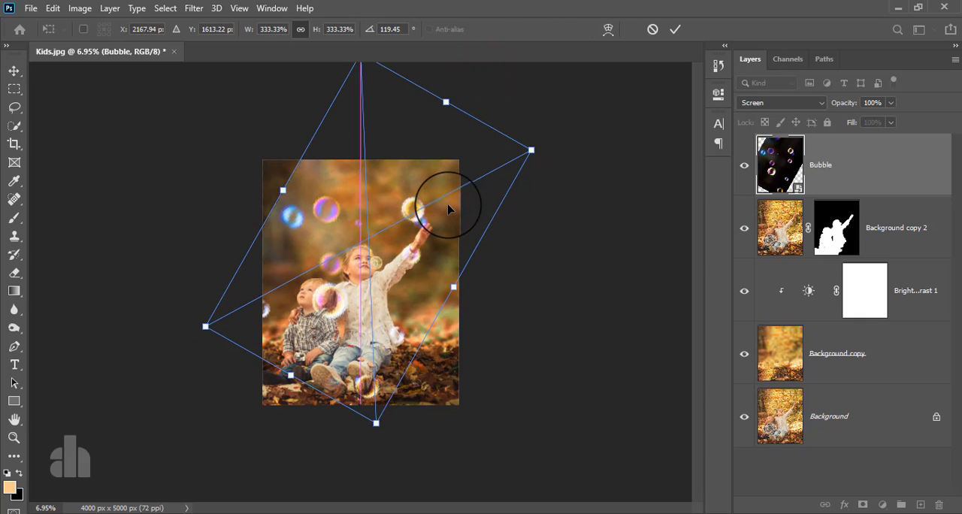
mouse_move(412, 242)
left_mouse_down()
mouse_move(421, 242)
mouse_move(410, 258)
mouse_move(399, 252)
left_mouse_up()
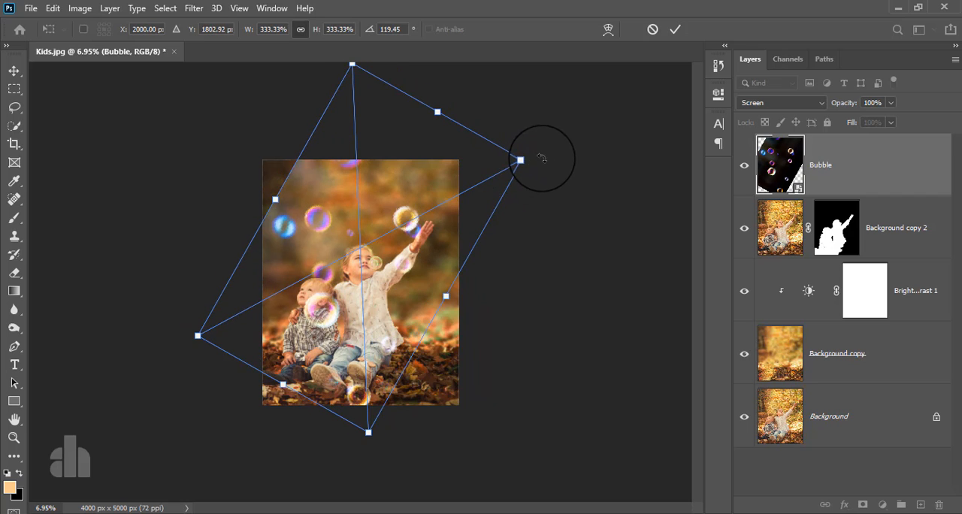
left_click_drag(541, 157, 515, 97)
left_click_drag(438, 183, 438, 180)
scroll(408, 255, "up", 4)
scroll(408, 255, "up", 3)
scroll(413, 257, "down", 4)
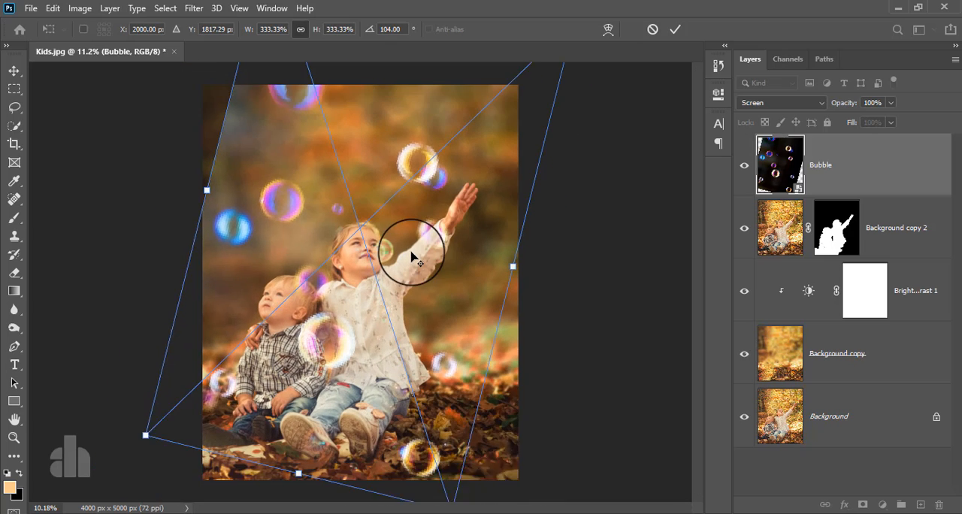
left_click(675, 29)
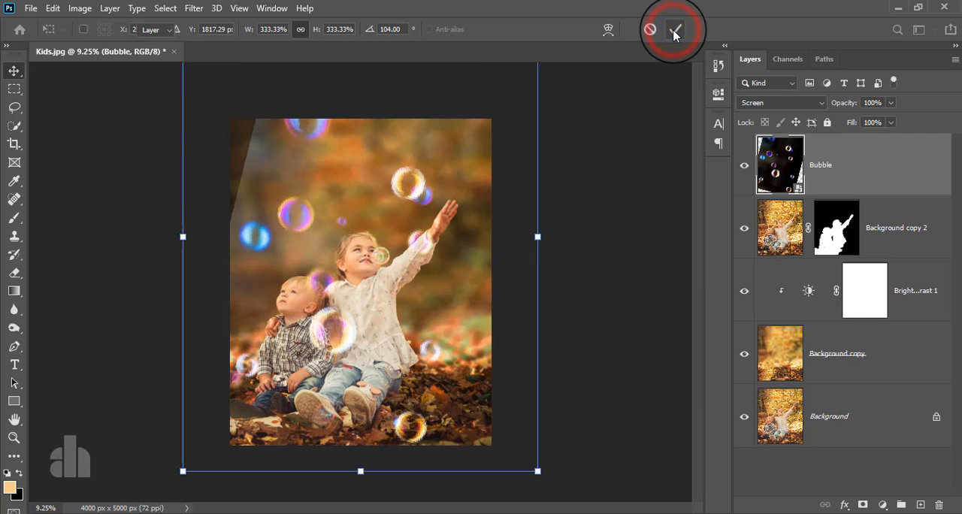
Add a layer mask to the Bubble layer and paint black with a large soft brush over its hard edge in the photo's upper-left corner
left_click(810, 173)
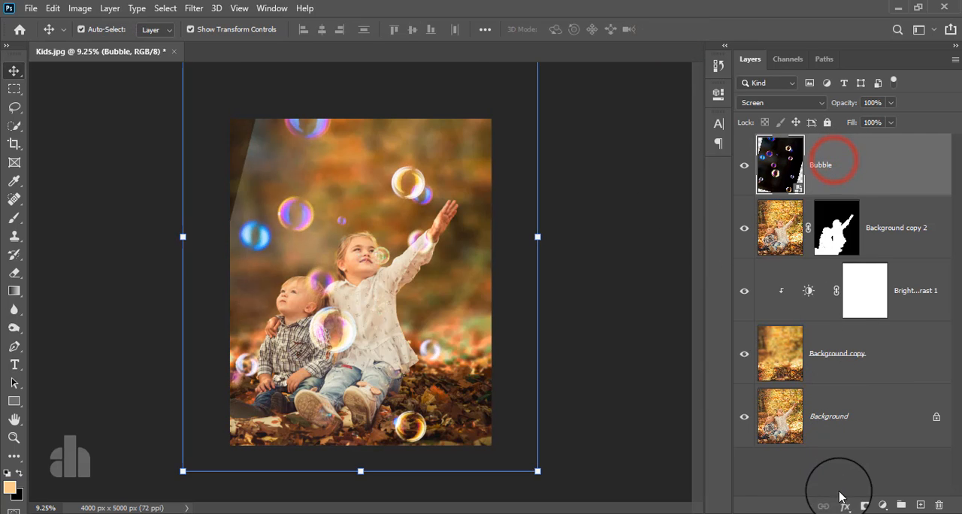
left_click(860, 506)
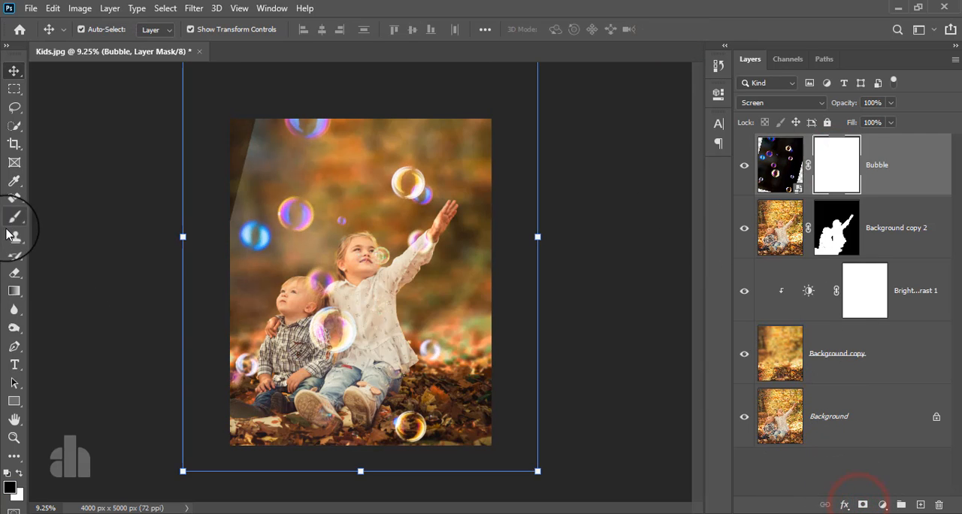
left_click_drag(11, 218, 55, 218)
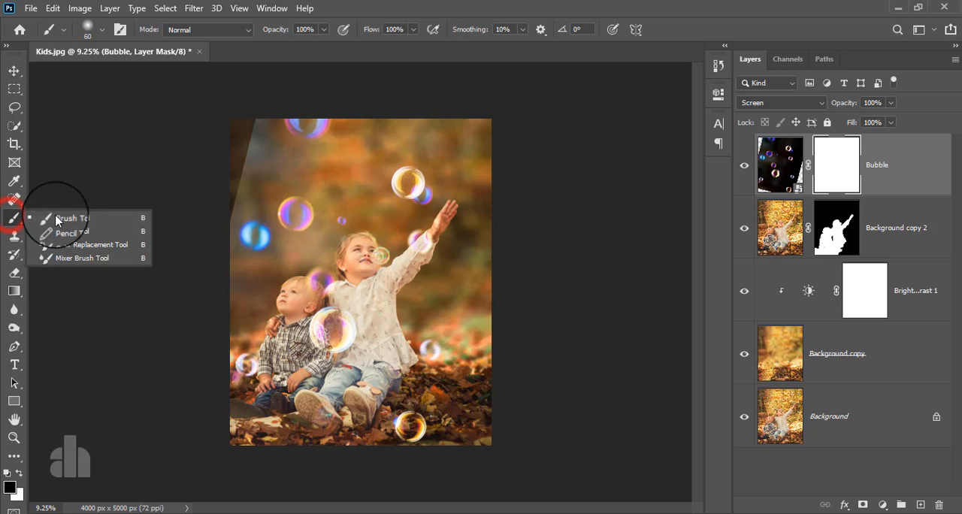
left_click(328, 6)
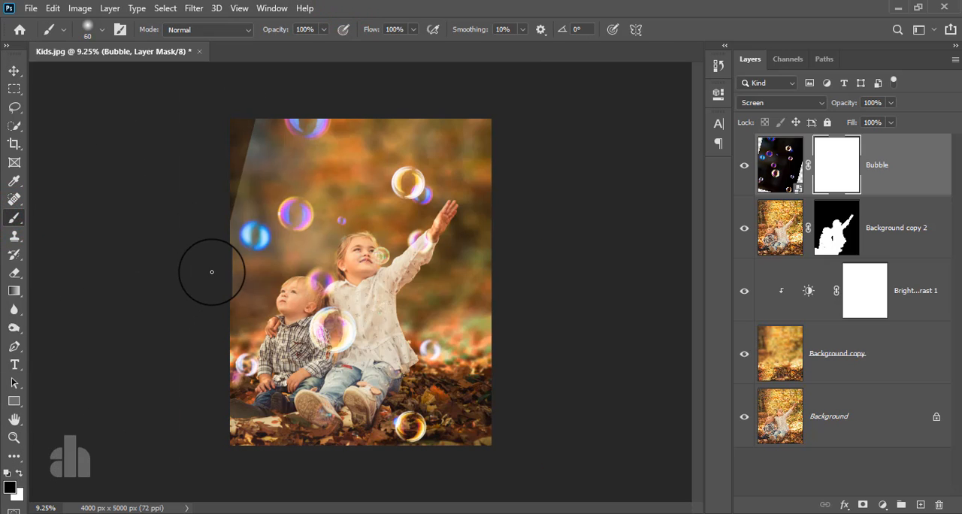
key("bracketright")
key("bracketright")
key("bracketright")
key("bracketright")
key("bracketright")
key("bracketright")
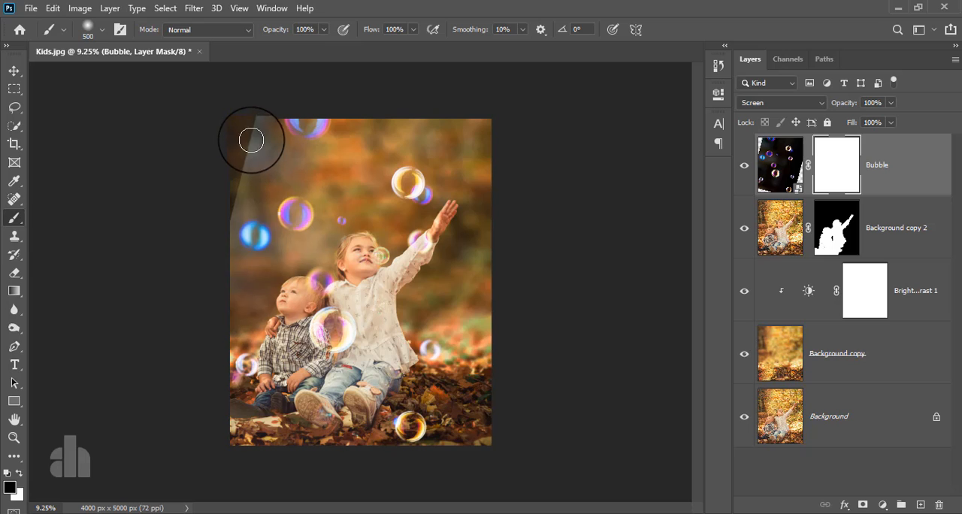
mouse_move(252, 124)
left_mouse_down()
mouse_move(213, 188)
mouse_move(201, 219)
mouse_move(237, 170)
mouse_move(196, 247)
mouse_move(242, 128)
mouse_move(140, 311)
left_mouse_up()
left_click_drag(218, 243, 188, 374)
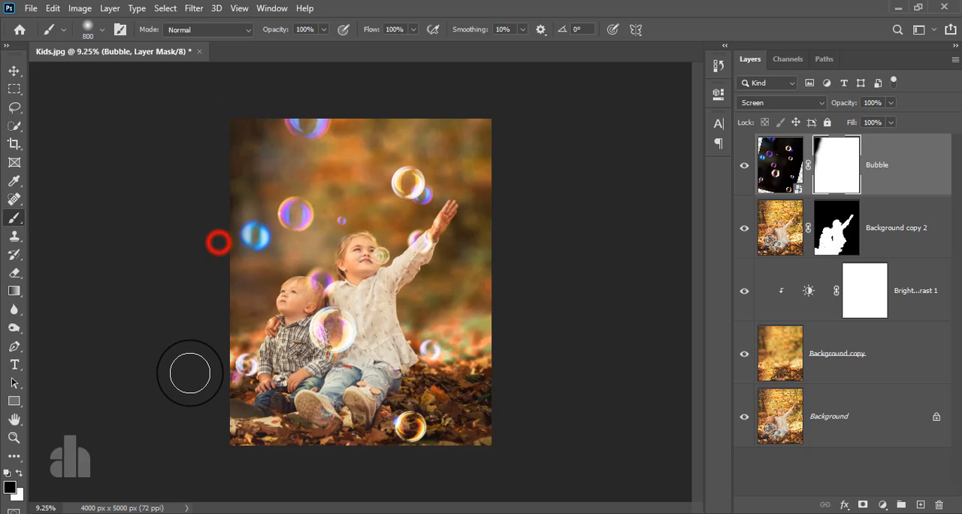
Toggle the Bubble layer's visibility off and on to compare the photo with and without bubbles
left_click(15, 70)
scroll(432, 309, "up", 1)
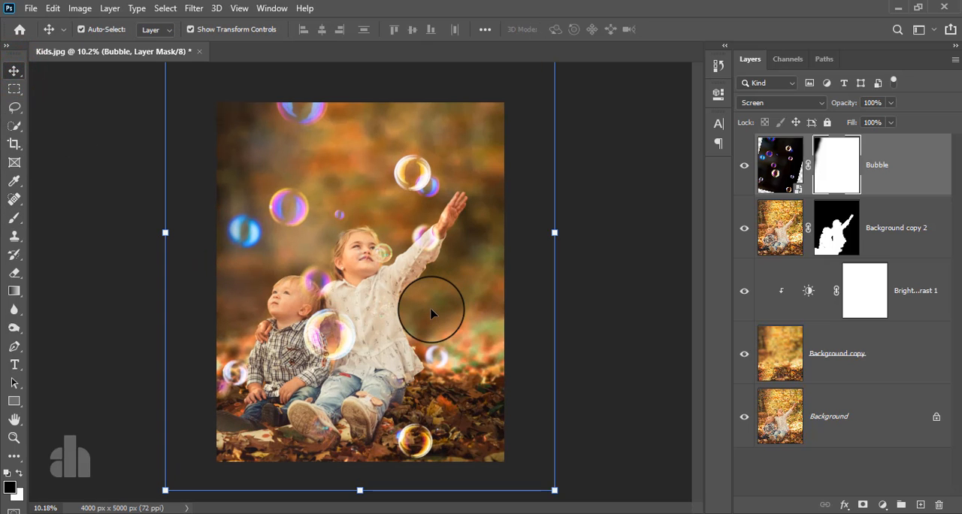
scroll(431, 315, "down", 1)
left_click(745, 165)
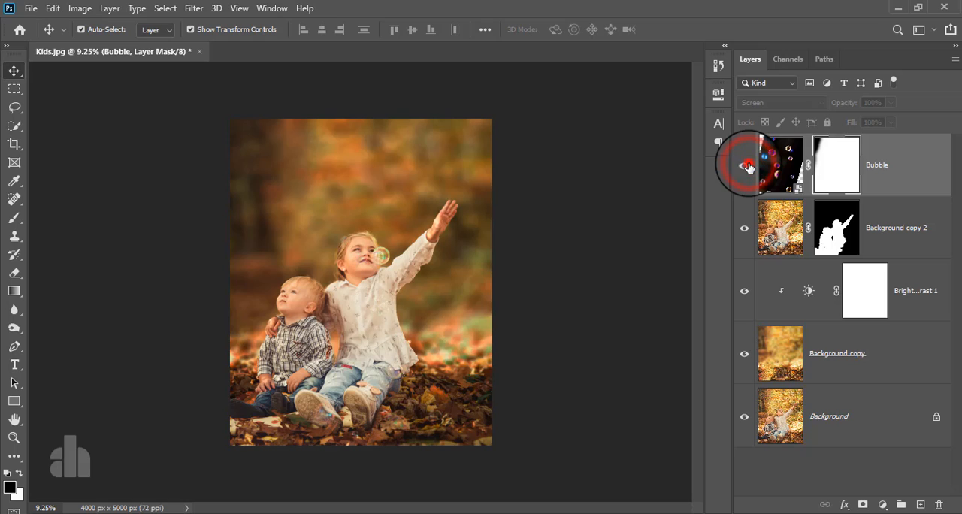
left_click(746, 165)
Stamp all visible layers into a new layer above the Bubble layer and convert it for smart filters
left_click(888, 166)
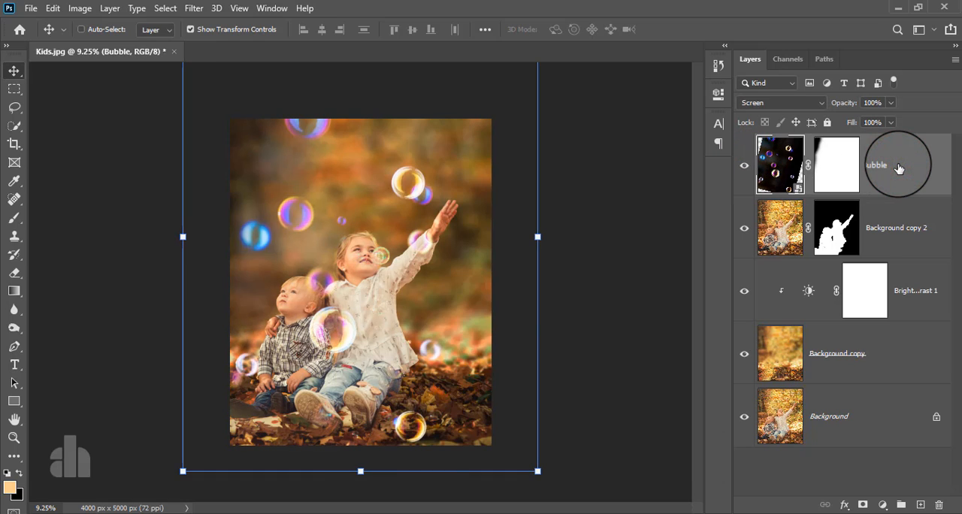
key("ctrl+alt+shift+e")
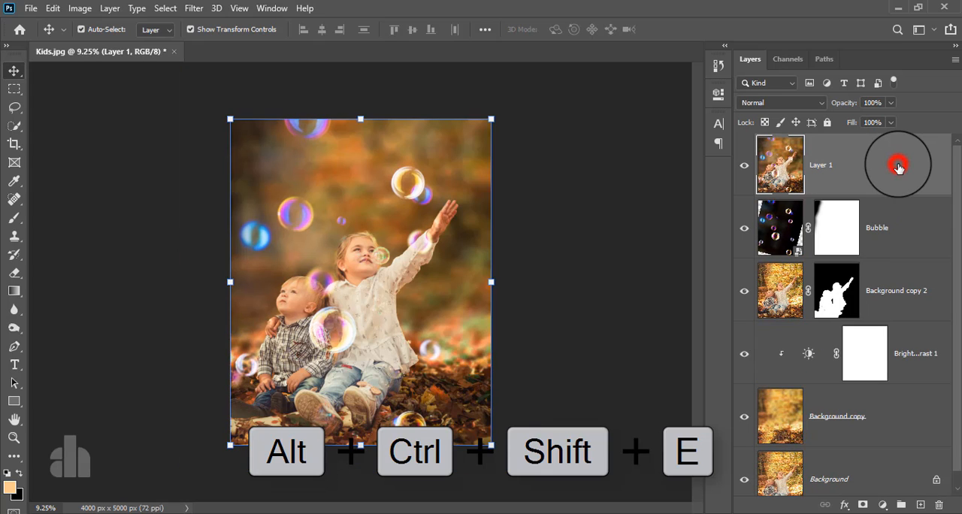
left_click(184, 8)
left_click(191, 39)
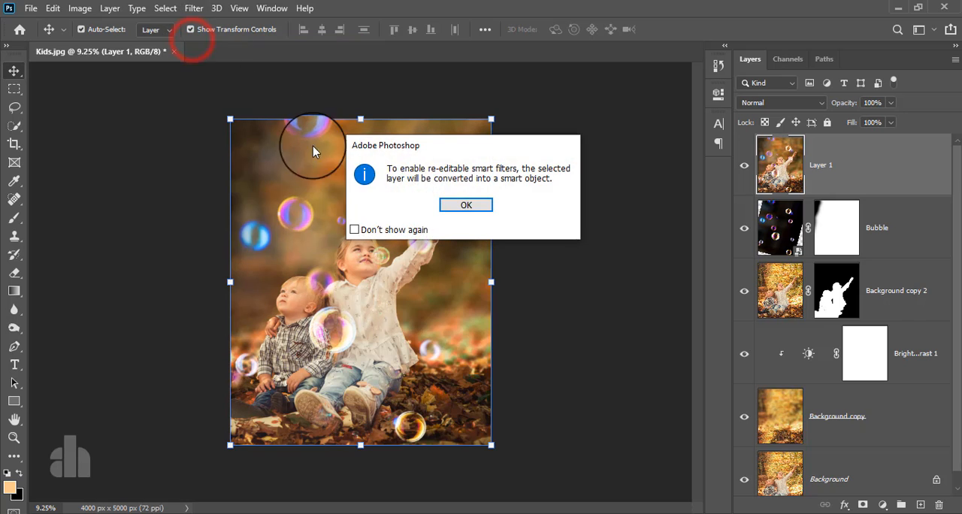
left_click(461, 205)
In the Camera Raw Filter for the merged layer, set Exposure to -0.15, Shadows to -32, Whites to -1 and Texture to +20
left_click(193, 10)
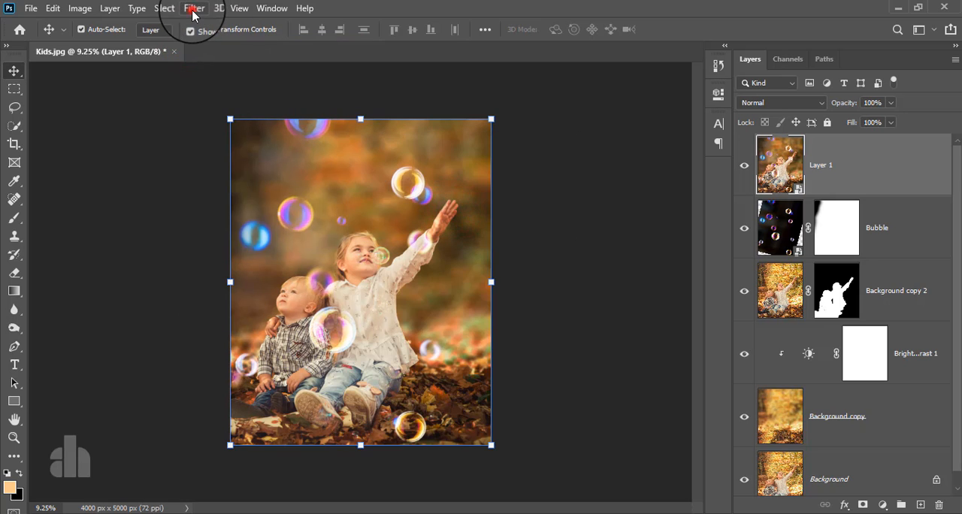
left_click(216, 94)
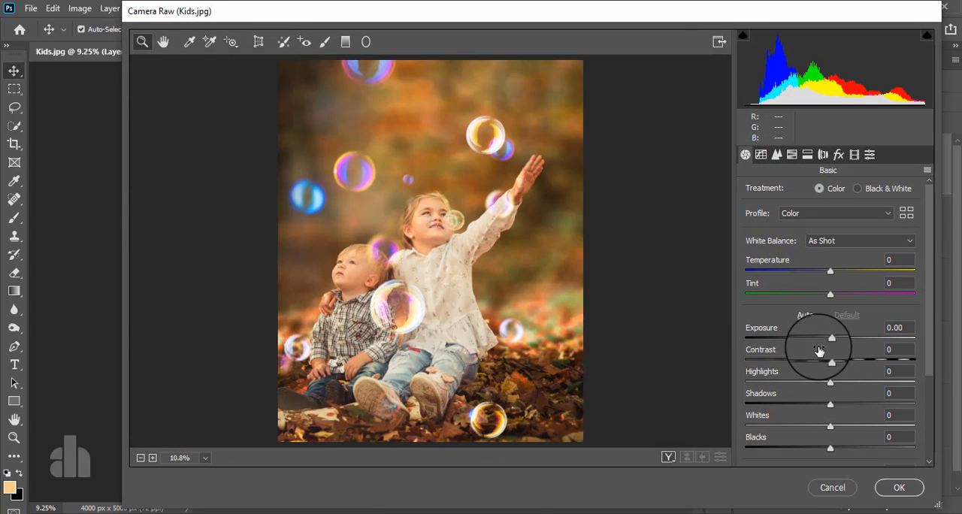
scroll(824, 347, "down", 1)
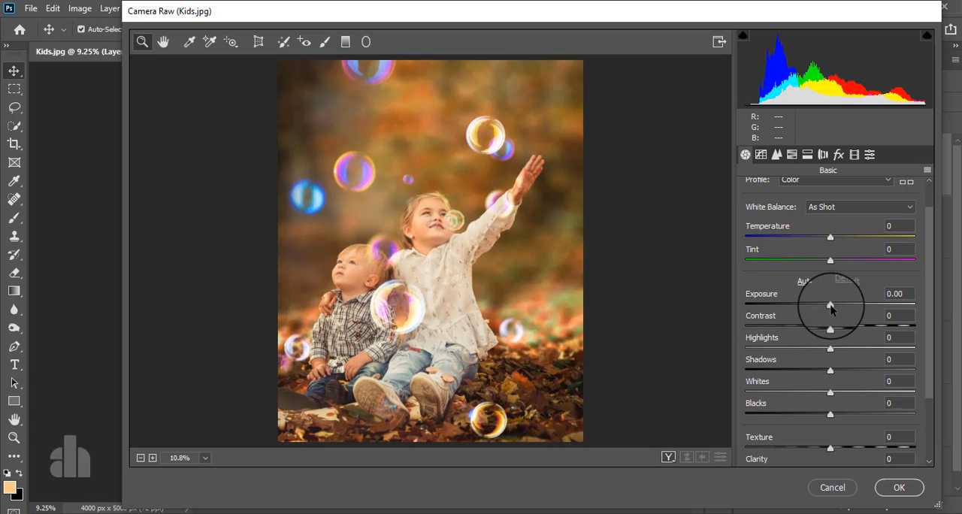
left_click_drag(831, 306, 827, 307)
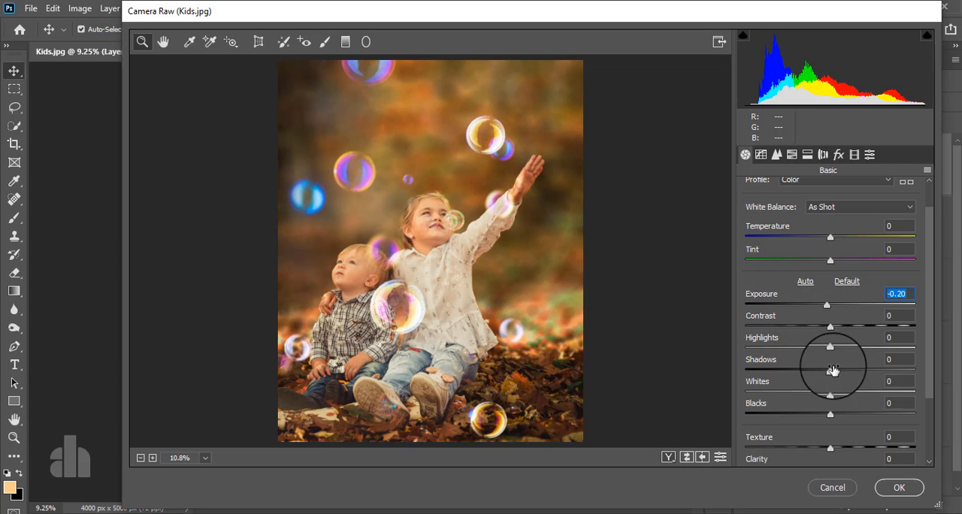
left_click_drag(832, 373, 804, 380)
left_click_drag(827, 307, 827, 304)
scroll(849, 406, "down", 2)
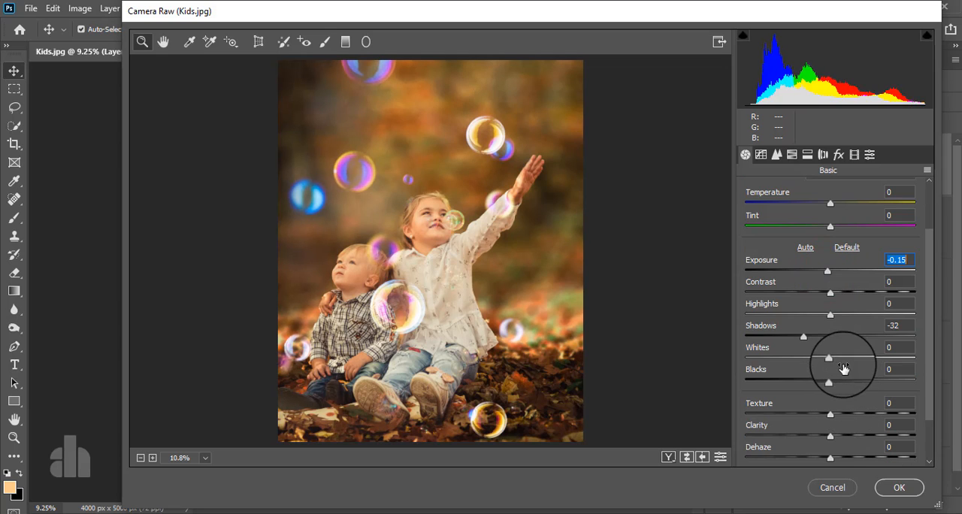
mouse_move(830, 358)
left_mouse_down()
mouse_move(776, 364)
mouse_move(857, 360)
mouse_move(822, 367)
mouse_move(830, 368)
mouse_move(868, 357)
mouse_move(834, 356)
mouse_move(859, 356)
mouse_move(845, 359)
left_mouse_up()
scroll(829, 384, "down", 2)
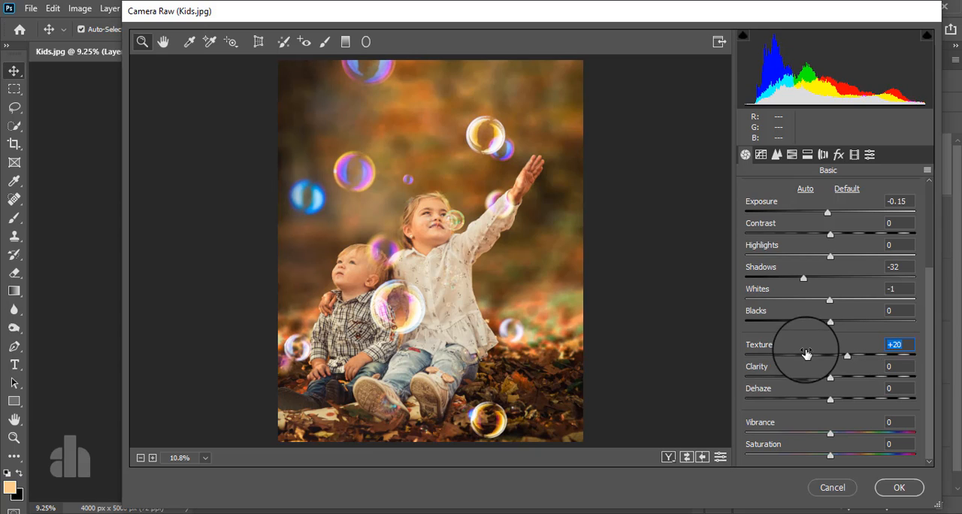
Add shadow, midtone and highlight points on the diagonal of the RGB point tone curve, at inputs of about 65, 129 and 195
scroll(811, 354, "up", 5)
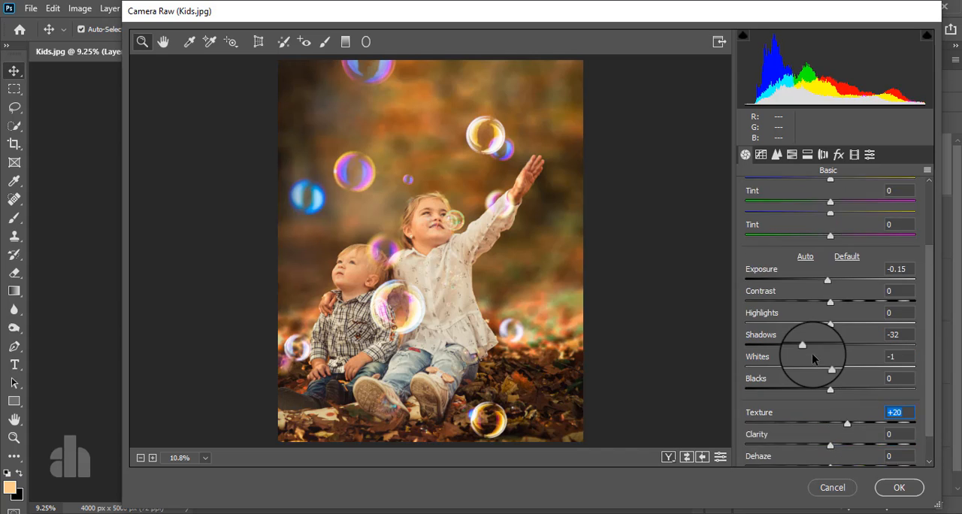
left_click(761, 154)
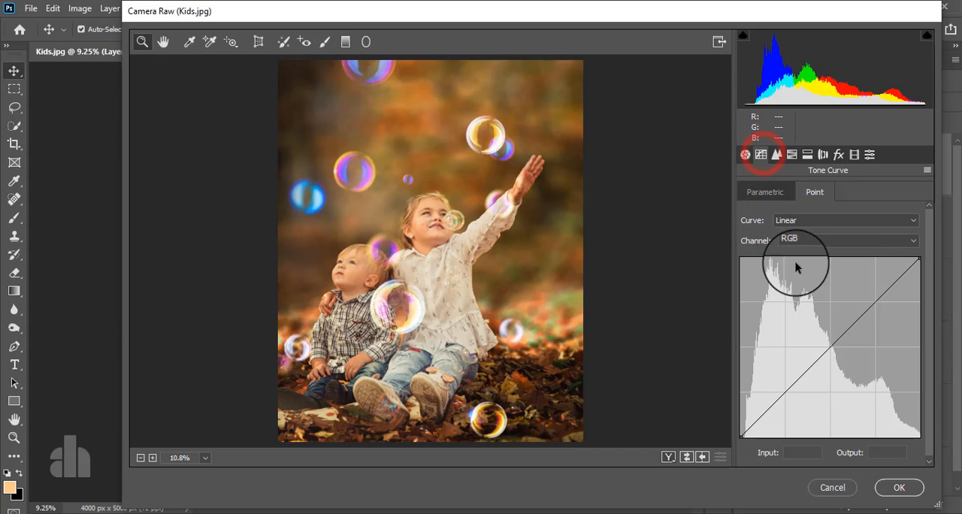
left_click(786, 391)
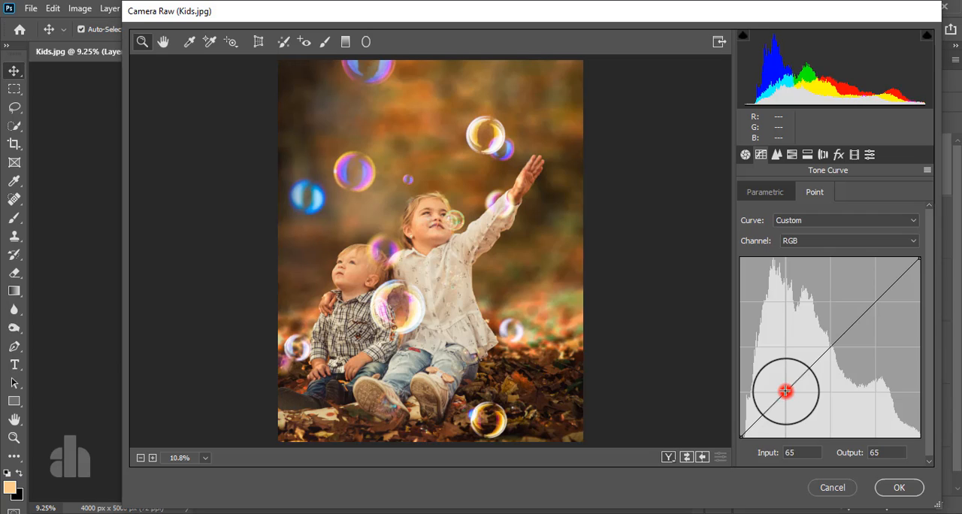
left_click(831, 346)
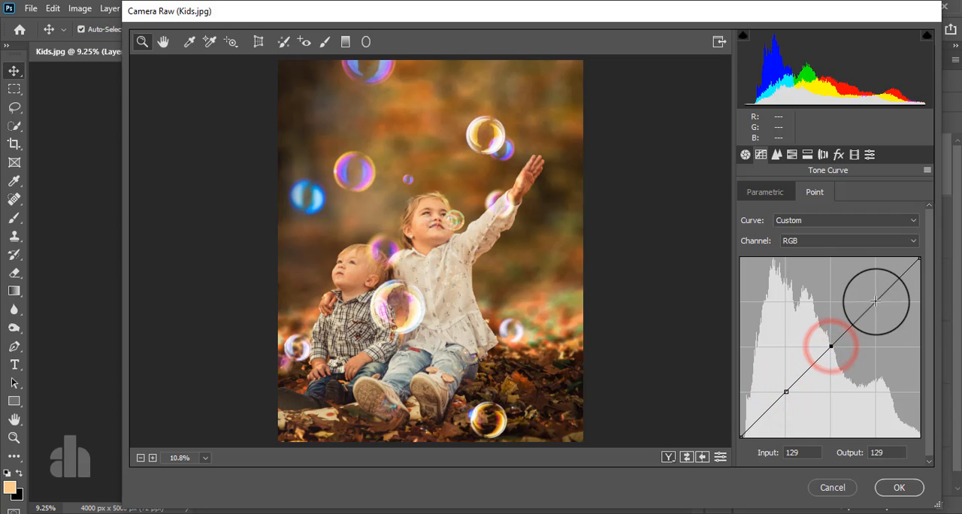
left_click(876, 302)
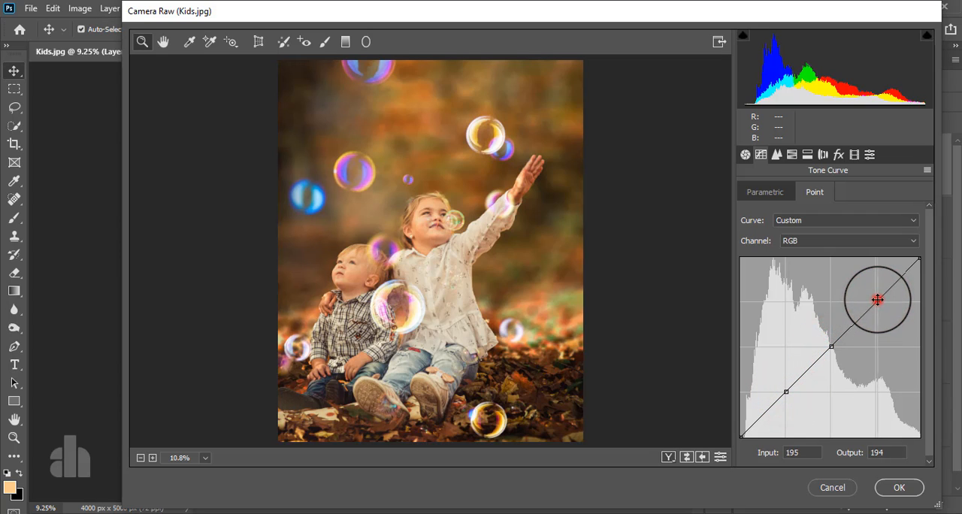
Raise the RGB curve's highlights to 193/203, its midtones slightly, its shadows to 63/67, and lift the black point to output 17
mouse_move(876, 302)
left_mouse_down()
mouse_move(871, 286)
mouse_move(883, 302)
mouse_move(877, 292)
left_mouse_up()
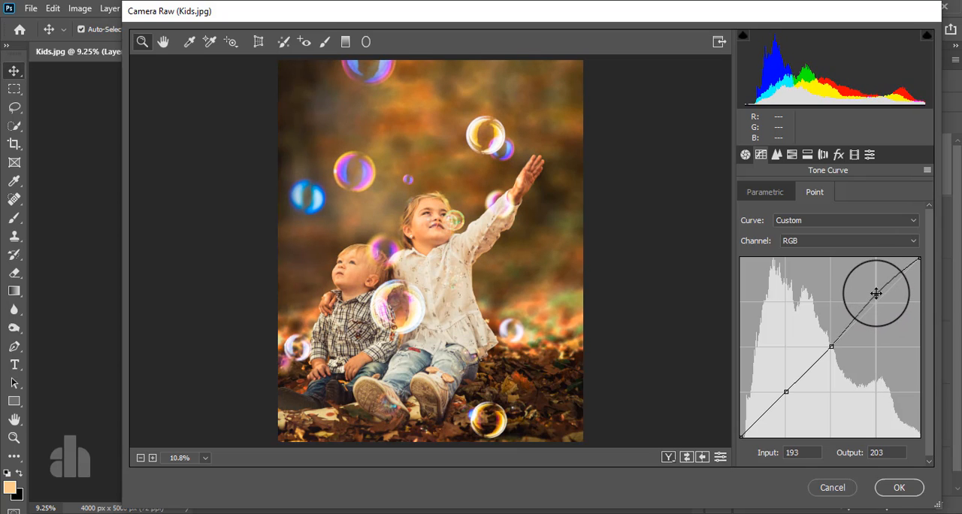
left_click_drag(831, 347, 829, 340)
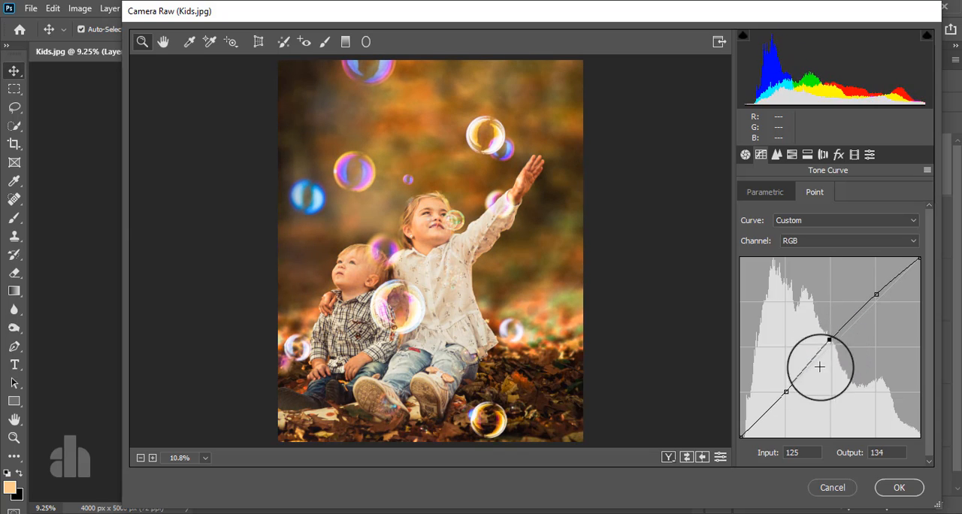
left_click_drag(786, 392, 785, 391)
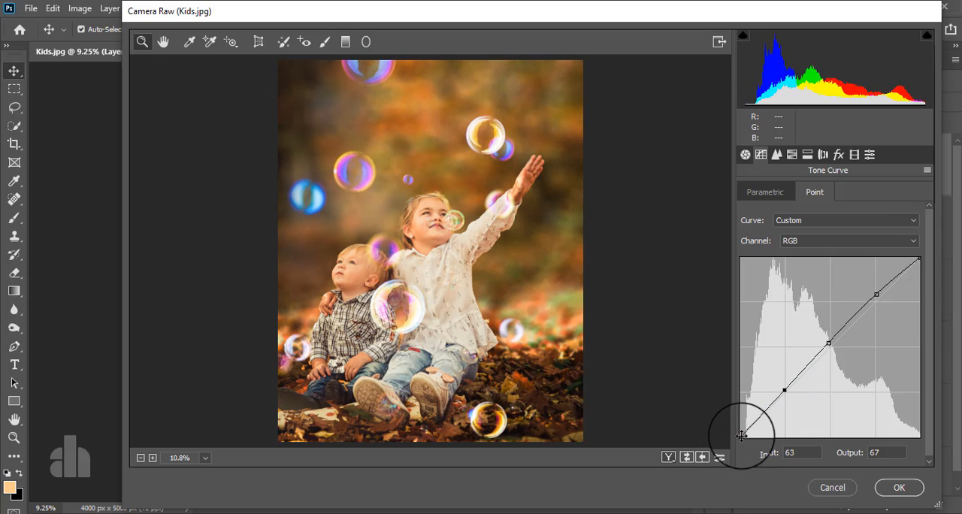
left_click_drag(742, 435, 734, 426)
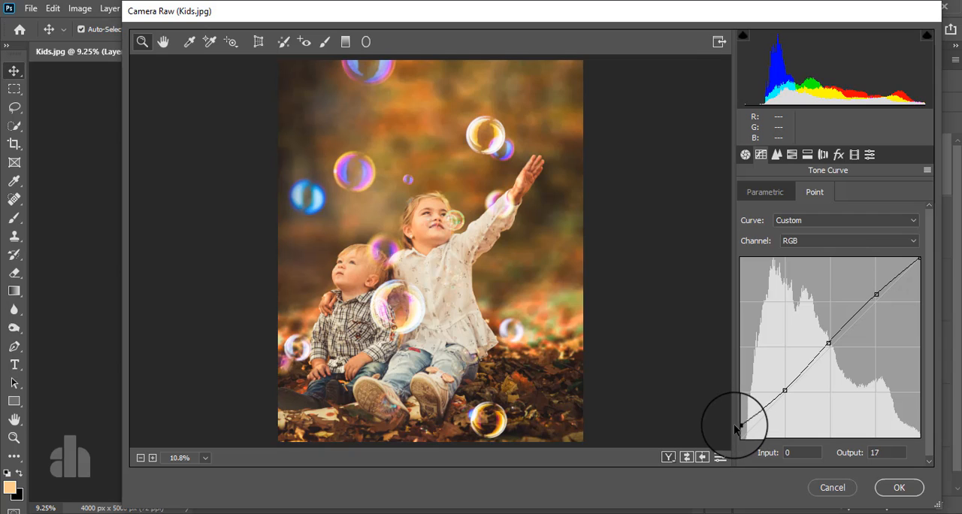
On the Blue channel curve, anchor points at 65/62, 129/129 and the upper quarter, and lift the black point to output 12
left_click(802, 239)
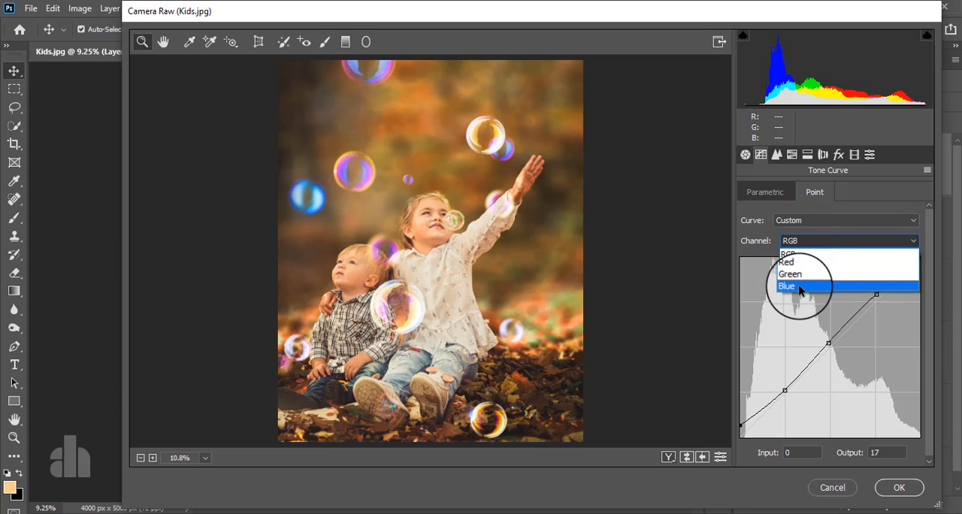
left_click(800, 287)
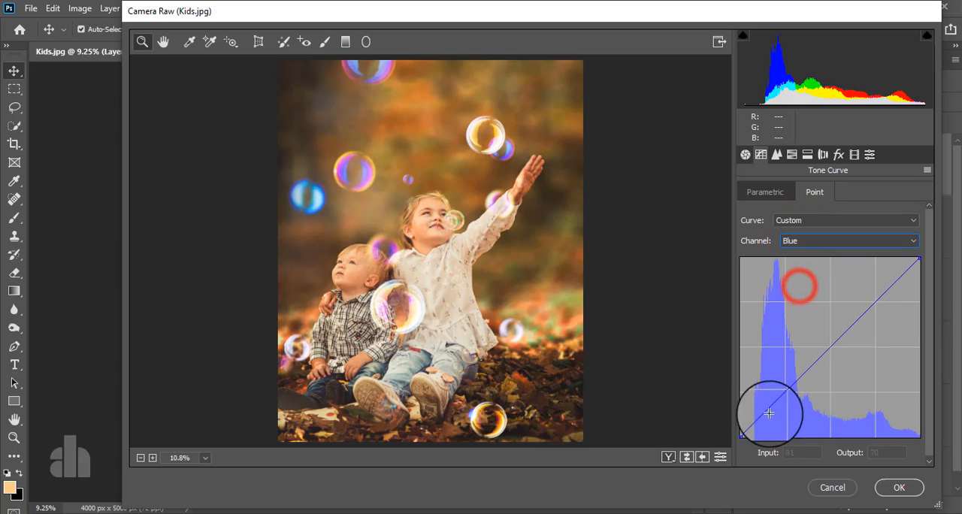
left_click(739, 433)
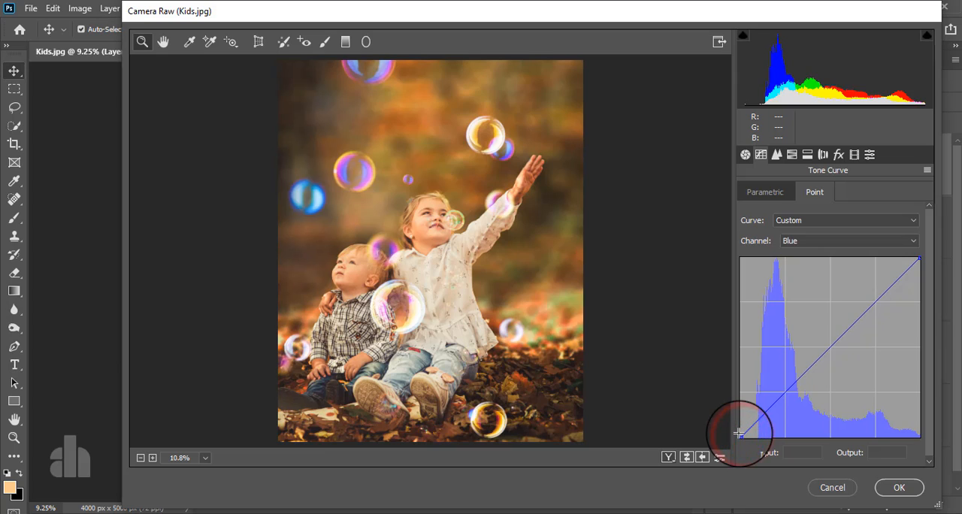
left_click(785, 393)
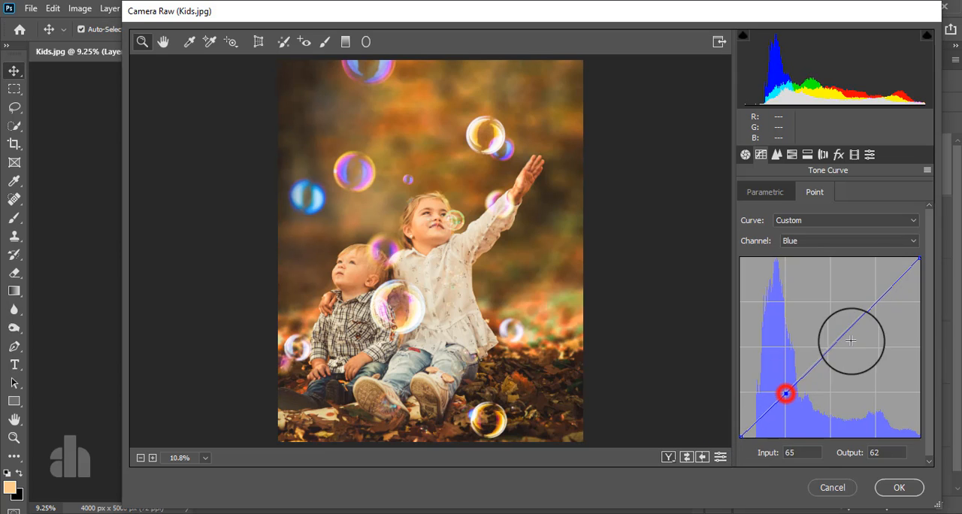
left_click(831, 346)
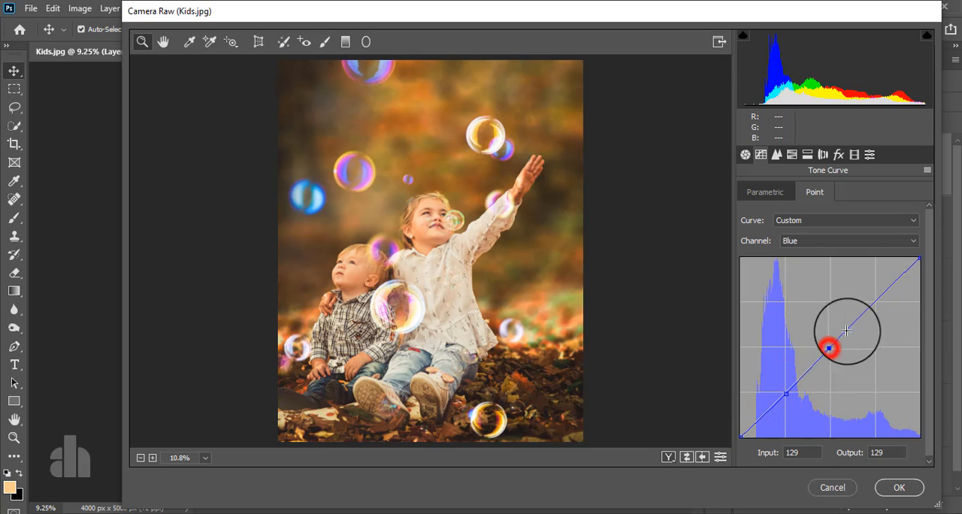
left_click(877, 301)
left_click(738, 432)
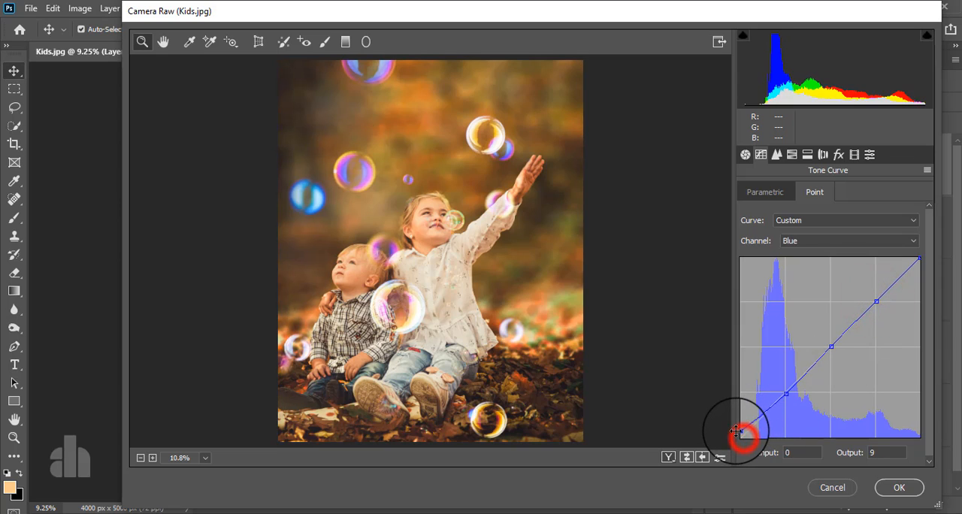
left_click_drag(736, 432, 735, 431)
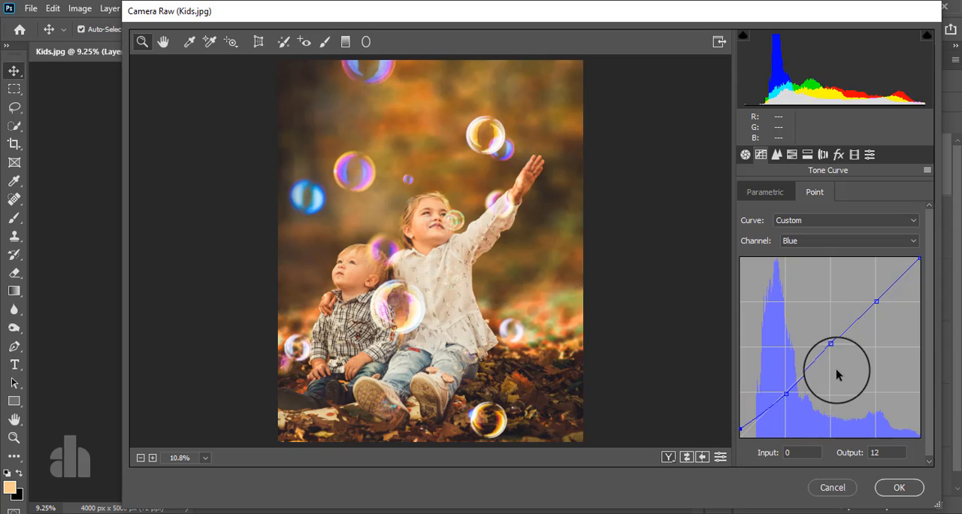
Set the HSL Saturation of Reds to +19, Oranges to +6, Yellows to -16 and Greens to -20
left_click(791, 158)
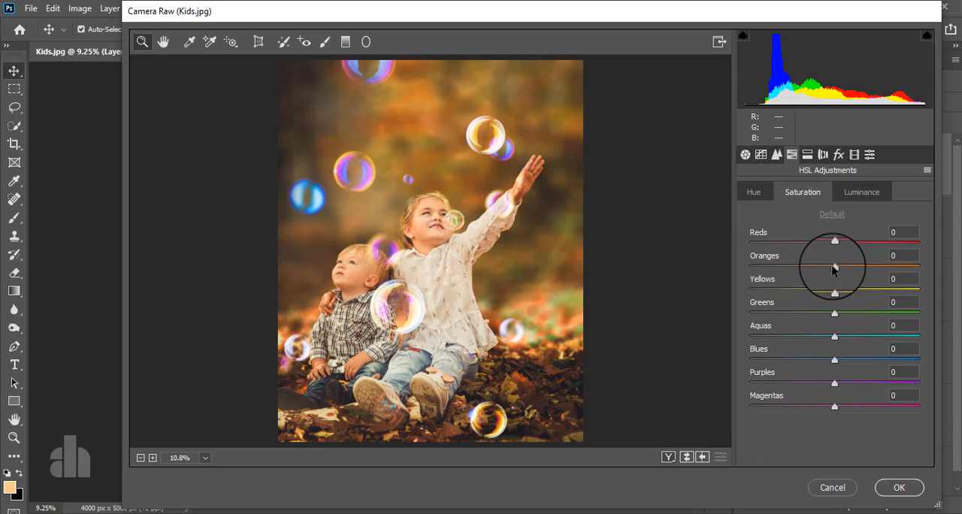
left_click_drag(835, 267, 821, 290)
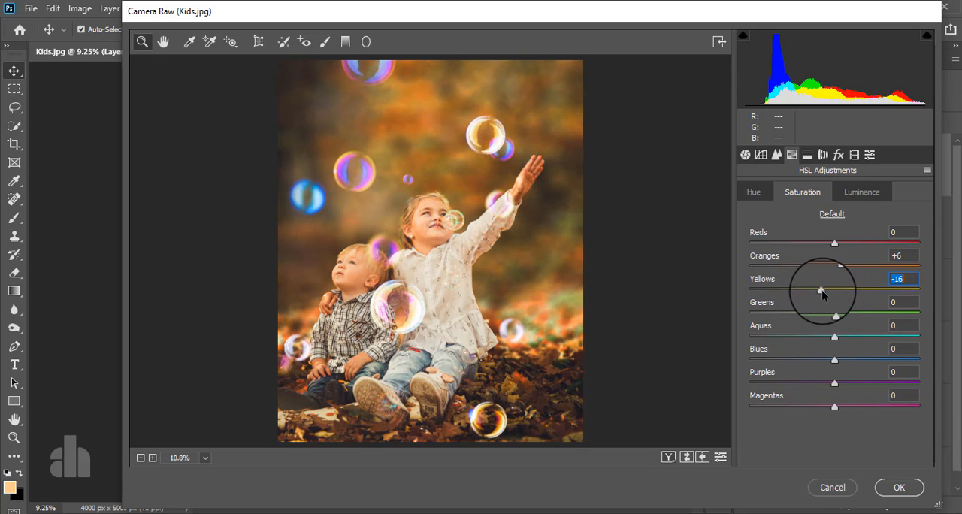
mouse_move(836, 243)
left_mouse_down()
mouse_move(768, 244)
mouse_move(850, 248)
left_mouse_up()
mouse_move(834, 314)
left_mouse_down()
mouse_move(747, 314)
mouse_move(818, 321)
left_mouse_up()
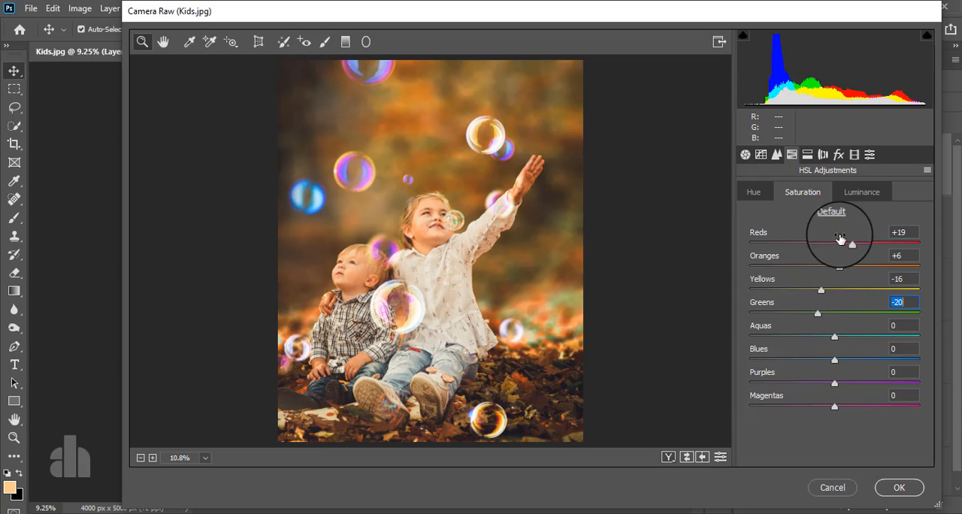
Set the HSL Luminance of Reds to +11, Oranges to +4 and Yellows to -7
left_click(861, 193)
left_click_drag(836, 266, 839, 306)
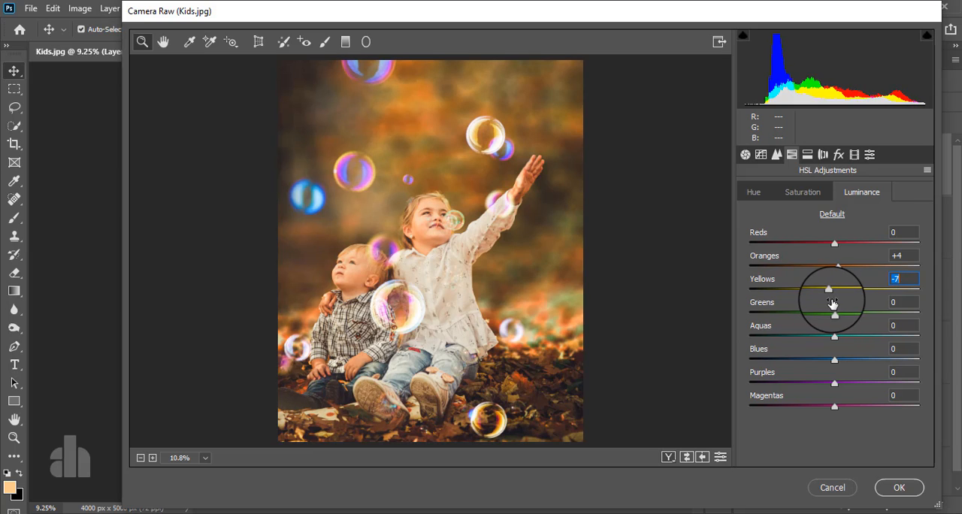
left_click(828, 289)
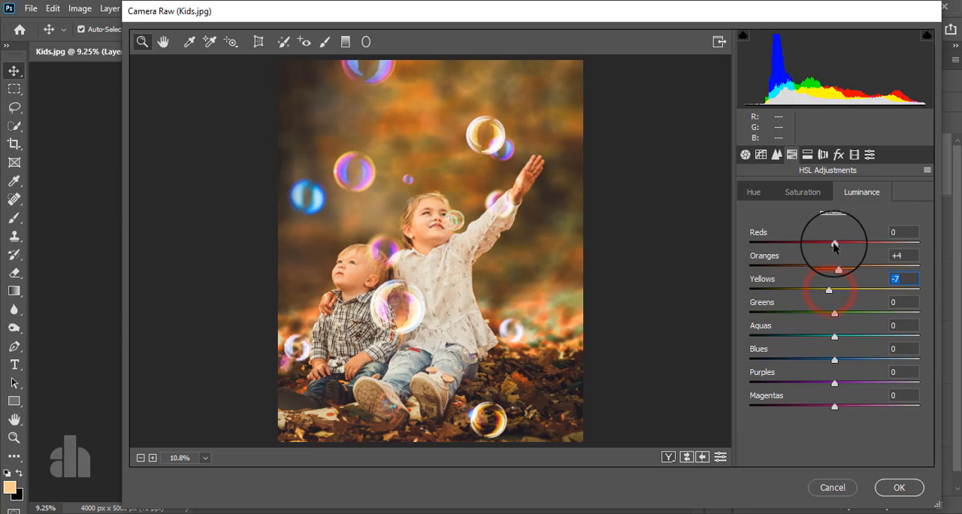
mouse_move(834, 243)
left_mouse_down()
mouse_move(789, 245)
mouse_move(836, 242)
left_mouse_up()
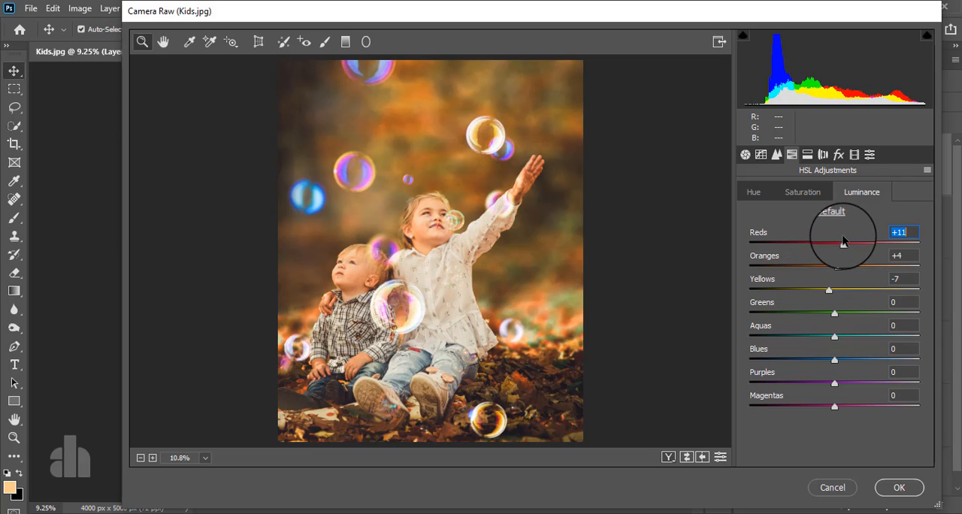
Set the HSL Hue of Oranges to +1, Yellows to -39 and Greens to +10
left_click(756, 193)
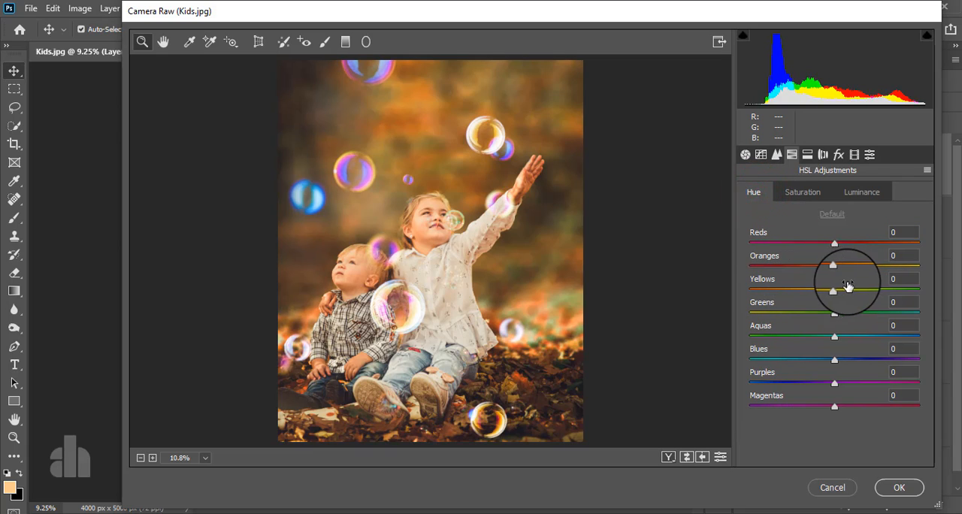
mouse_move(835, 292)
left_mouse_down()
mouse_move(778, 293)
mouse_move(763, 304)
mouse_move(832, 292)
mouse_move(784, 295)
mouse_move(833, 264)
mouse_move(802, 269)
mouse_move(866, 271)
mouse_move(839, 275)
left_mouse_up()
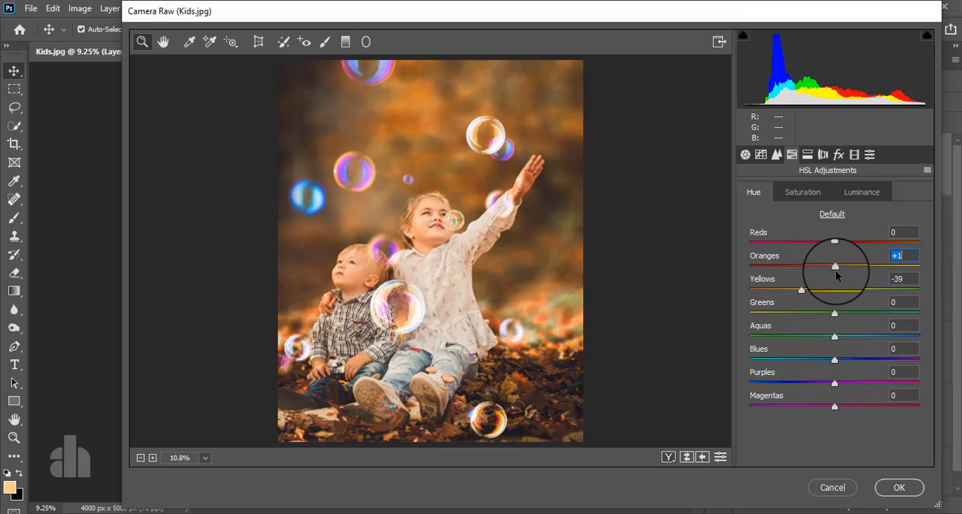
left_click_drag(833, 270, 835, 272)
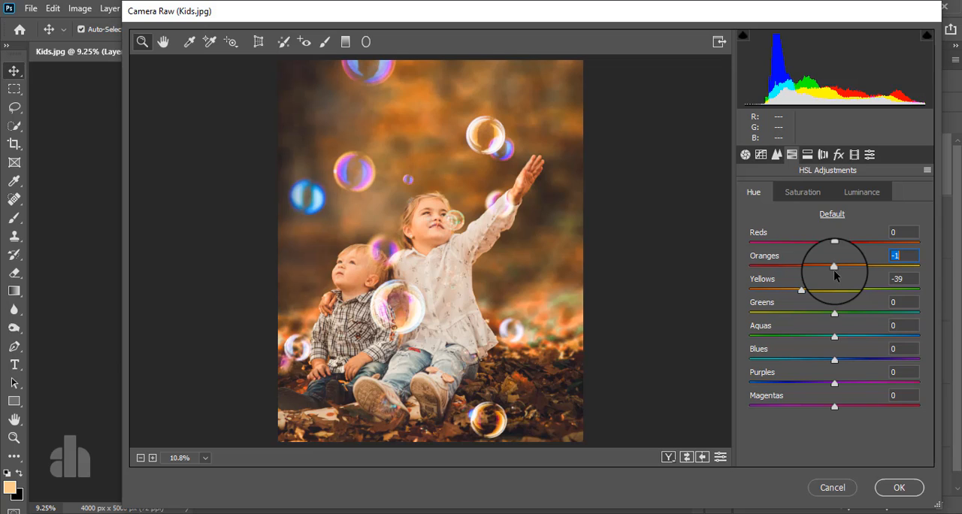
mouse_move(835, 313)
left_mouse_down()
mouse_move(790, 322)
mouse_move(847, 326)
left_mouse_up()
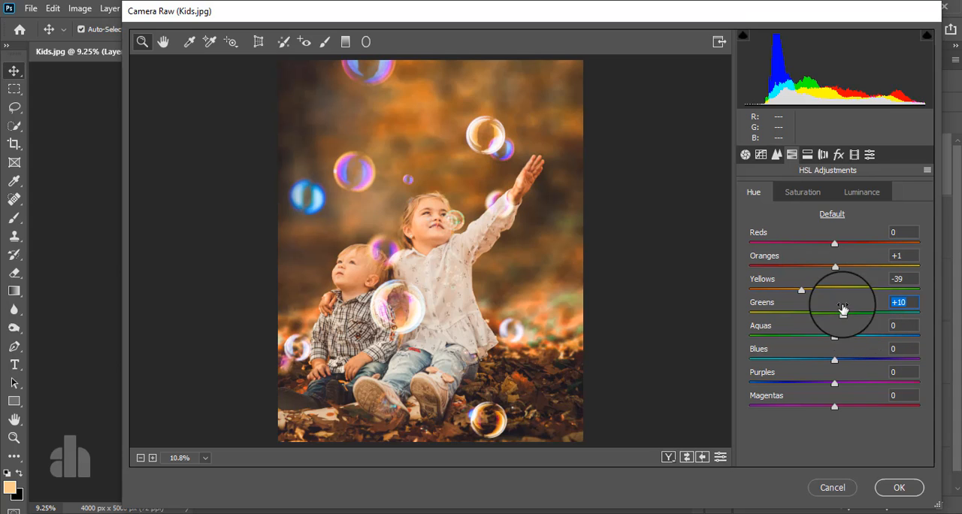
Split-tone the photo with Highlights at Hue 240 and Saturation 11, and Shadows at Hue 183 and Saturation 10
left_click(809, 156)
left_click(768, 235)
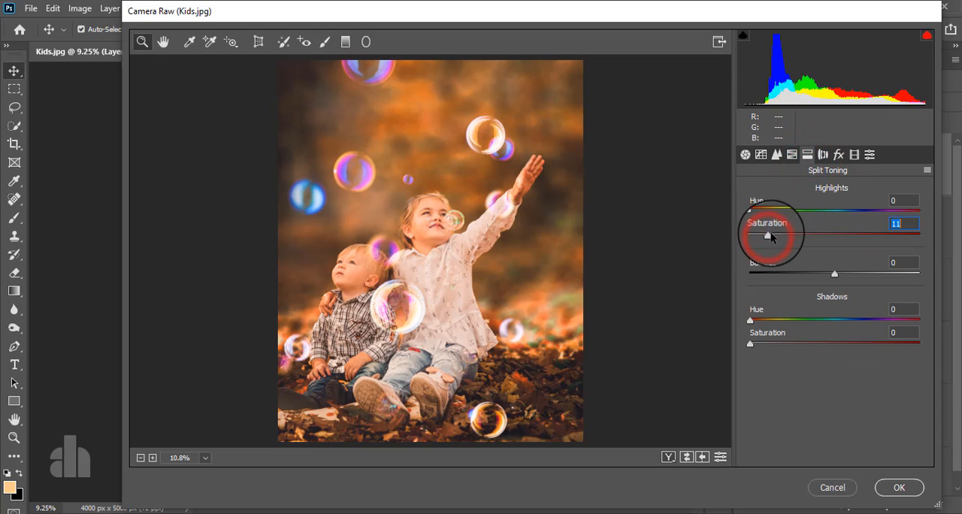
left_click_drag(749, 211, 863, 222)
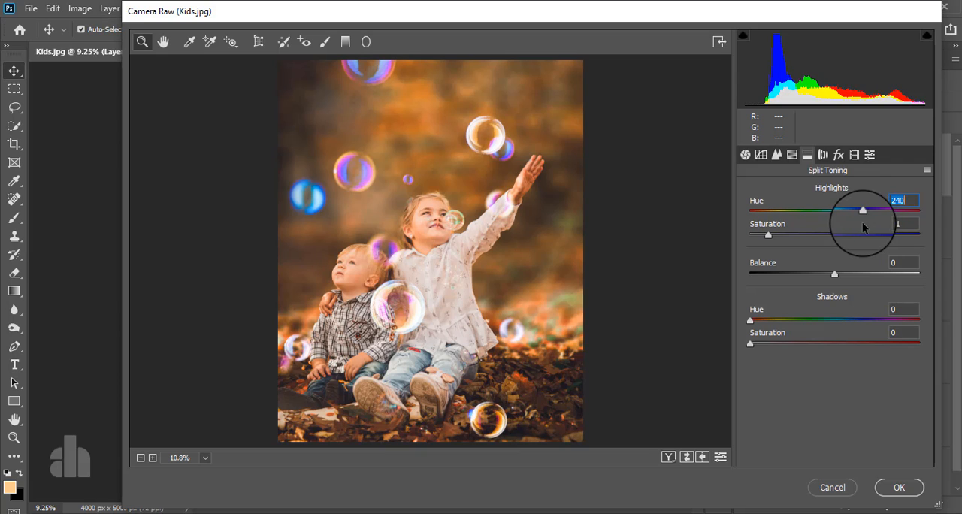
left_click(770, 344)
left_click_drag(770, 346, 840, 328)
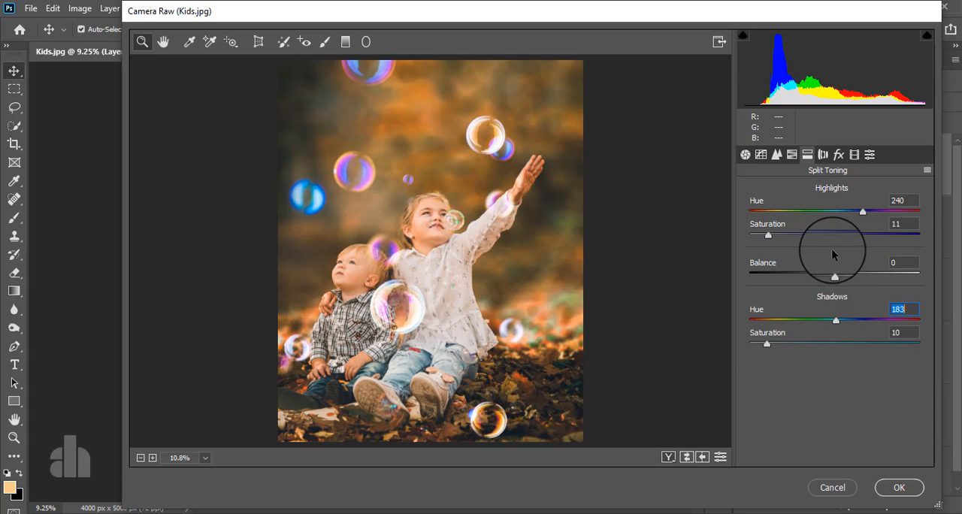
Add a post-crop vignette with Amount -36, Midpoint 25, Roundness -23 and Feather 100, and apply the Camera Raw Filter
left_click(838, 155)
left_click_drag(834, 338, 811, 339)
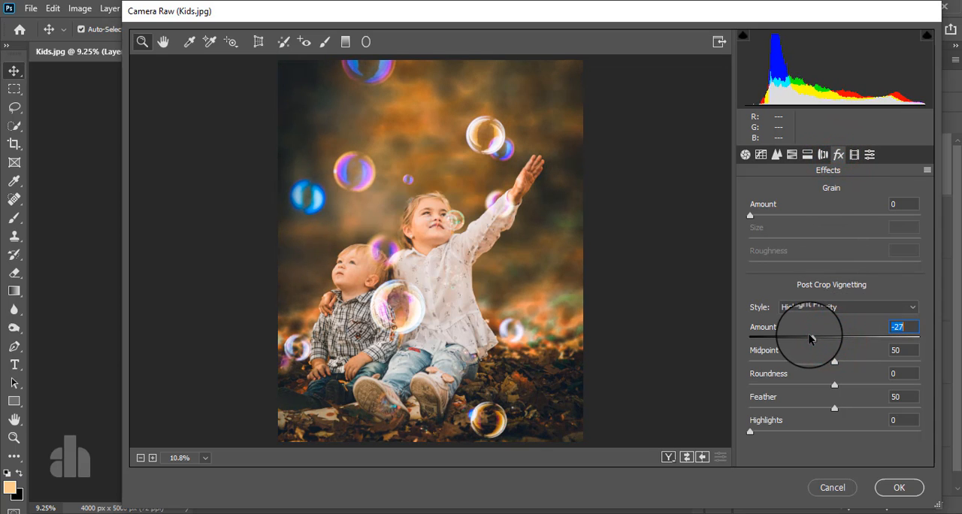
left_click_drag(832, 411, 928, 410)
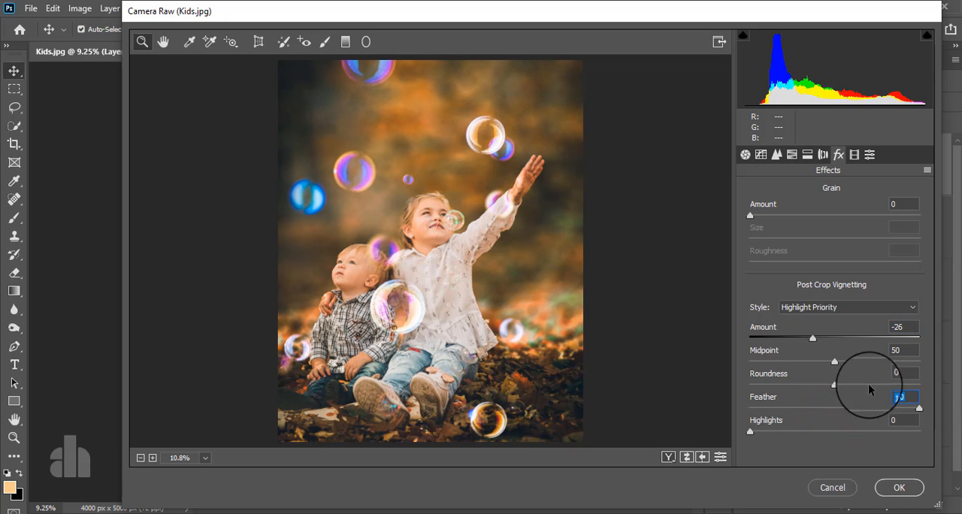
left_click_drag(835, 385, 791, 368)
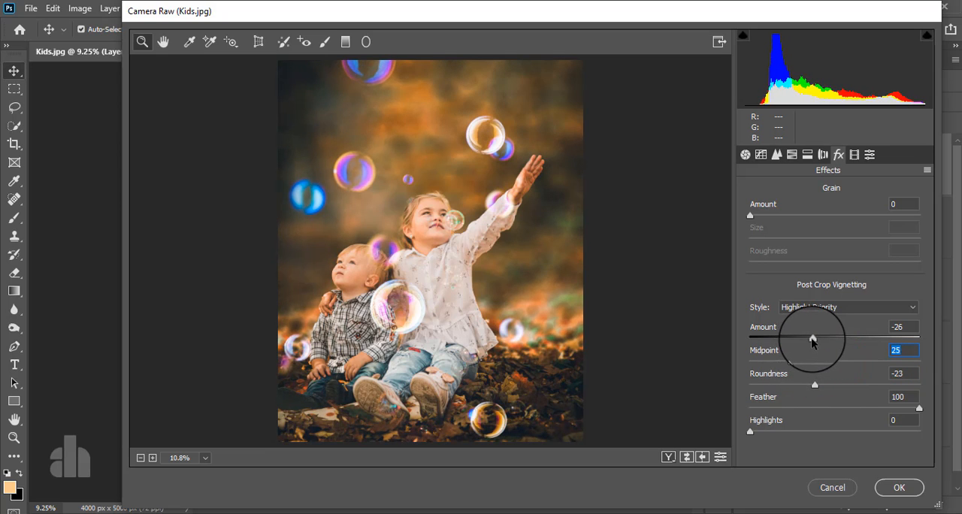
left_click_drag(815, 337, 809, 340)
mouse_move(810, 340)
left_mouse_down()
mouse_move(819, 331)
mouse_move(821, 341)
left_mouse_up()
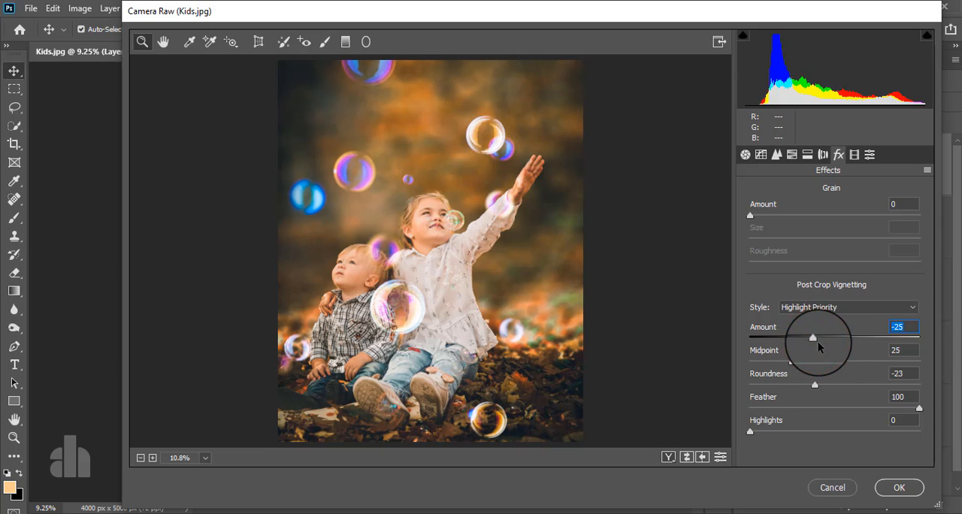
mouse_move(813, 334)
left_mouse_down()
mouse_move(794, 339)
mouse_move(805, 343)
left_mouse_up()
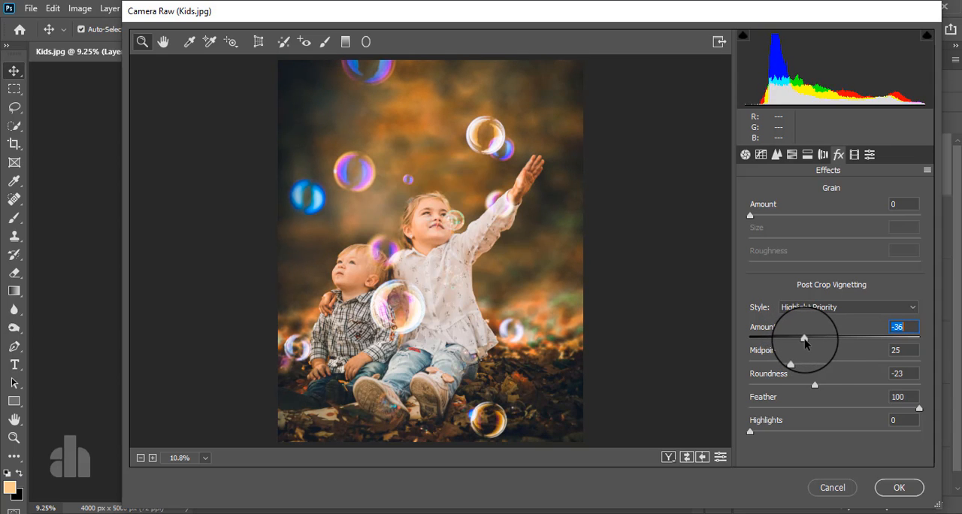
left_click(895, 487)
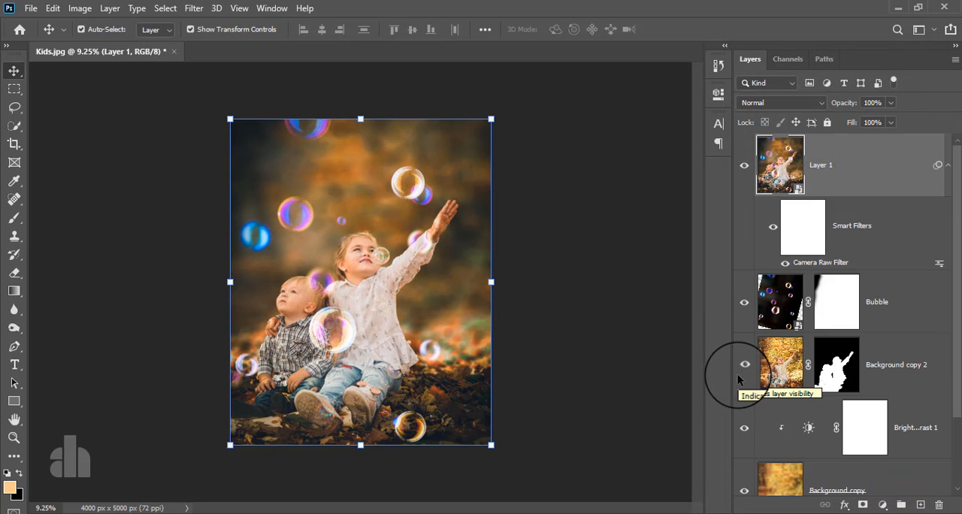
Toggle the visibility of Layer 1 to compare the photo with and without the Camera Raw grading
left_click(744, 166)
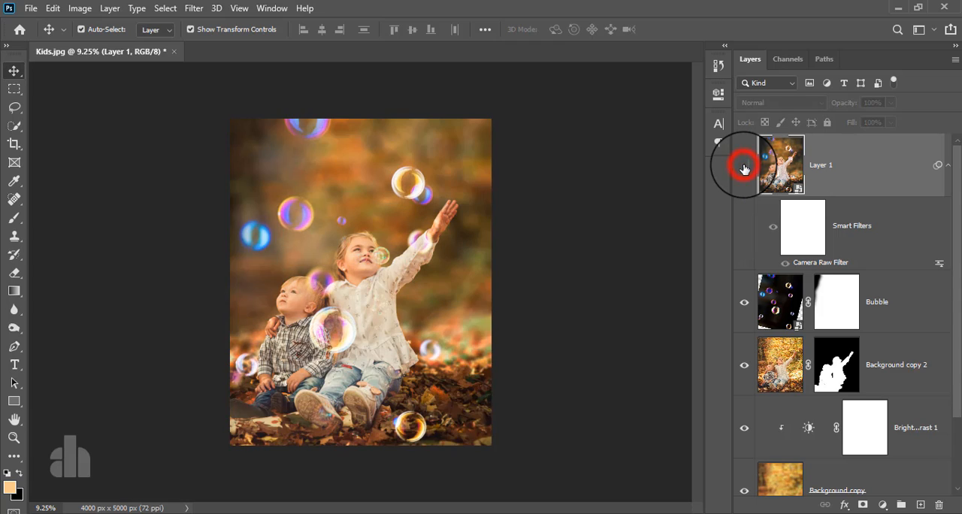
left_click(744, 167)
left_click(745, 166)
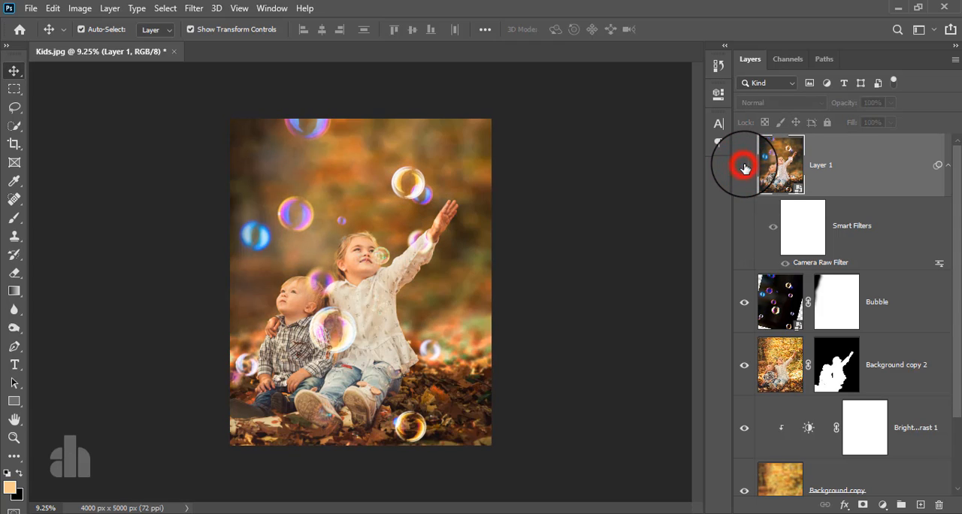
left_click(745, 167)
left_click(865, 164)
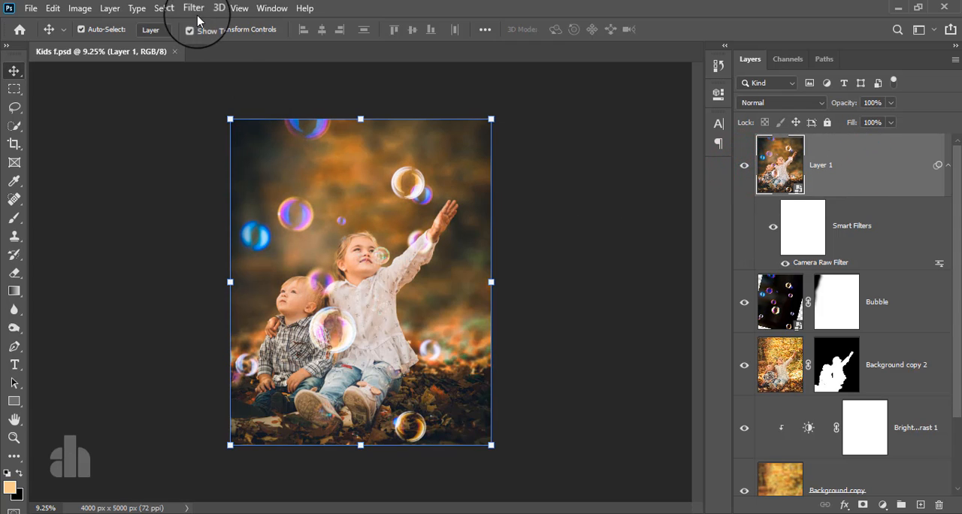
Open Layer 1 in the Nik Collection's Color Efex Pro 4 and choose the Cross Processing filter
left_click(197, 9)
left_click(254, 309)
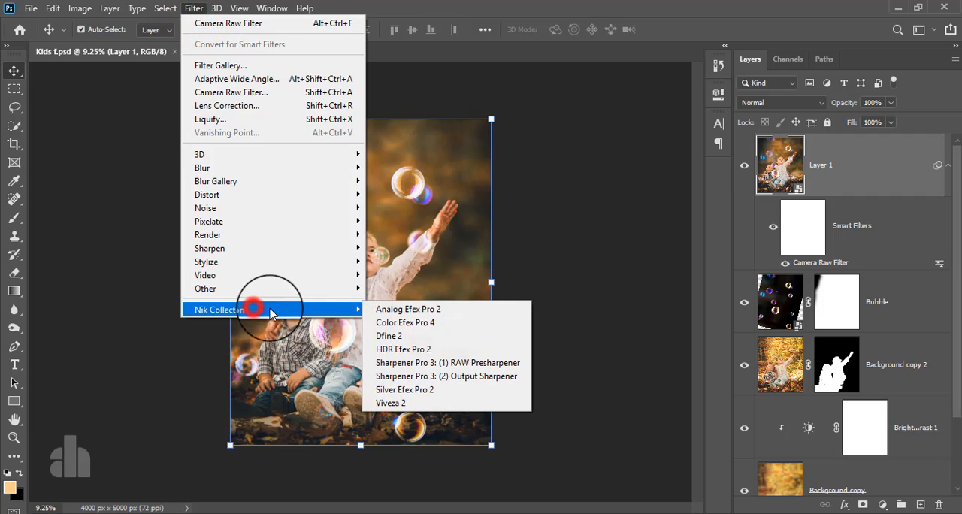
left_click(404, 322)
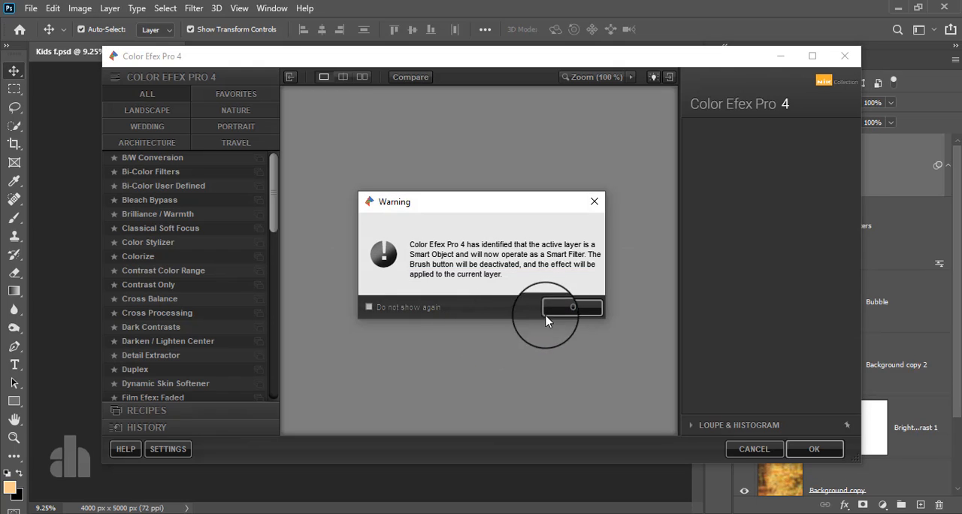
left_click(570, 307)
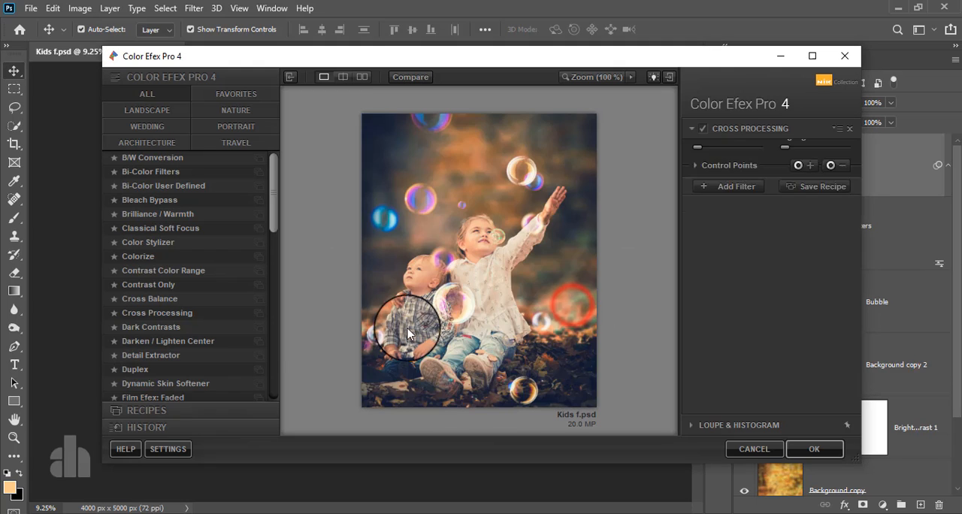
left_click(180, 320)
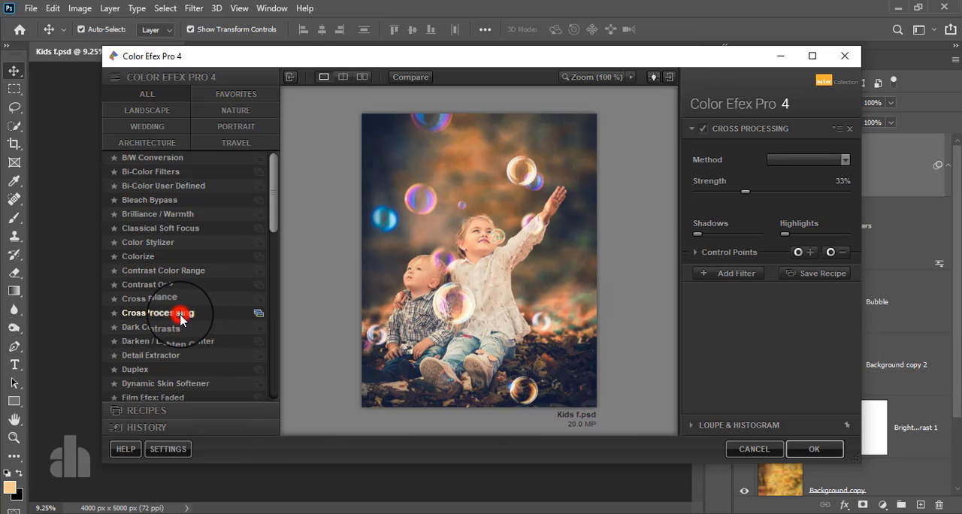
Set the Cross Processing method to B10, compare the preview with the filter off and on, and apply it to Layer 1
left_click(803, 160)
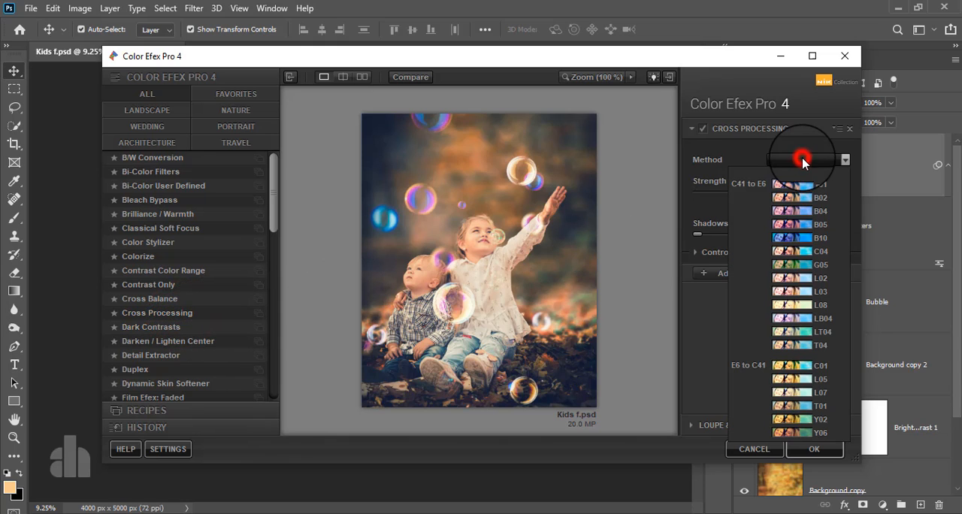
left_click(810, 224)
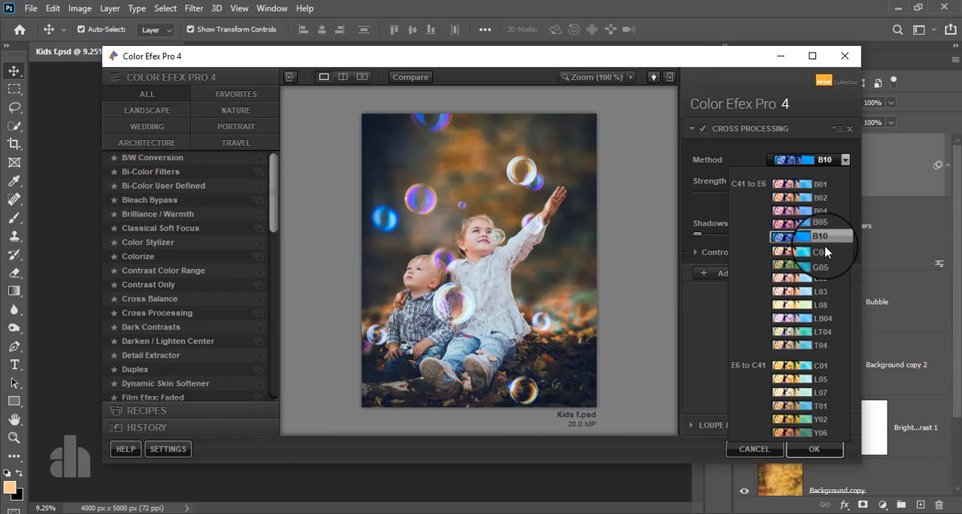
left_click(823, 237)
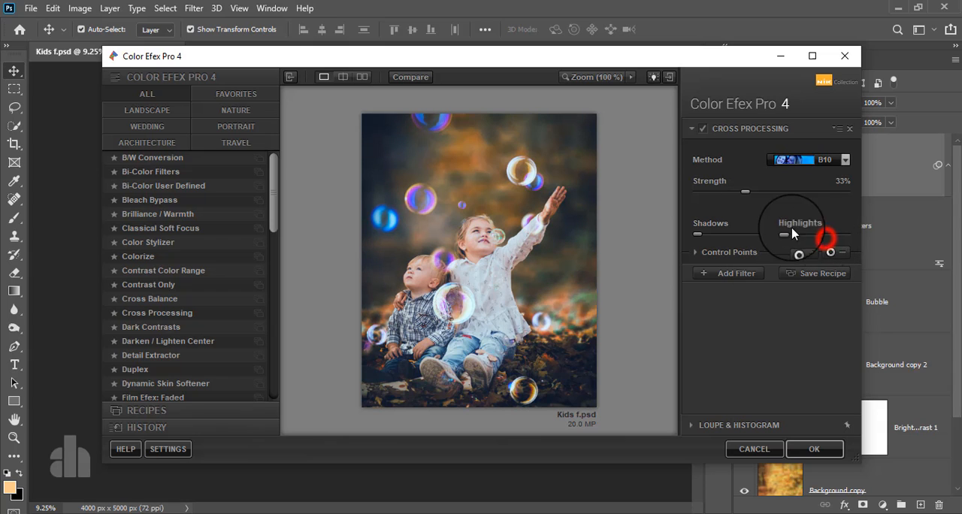
left_click(702, 130)
left_click(704, 131)
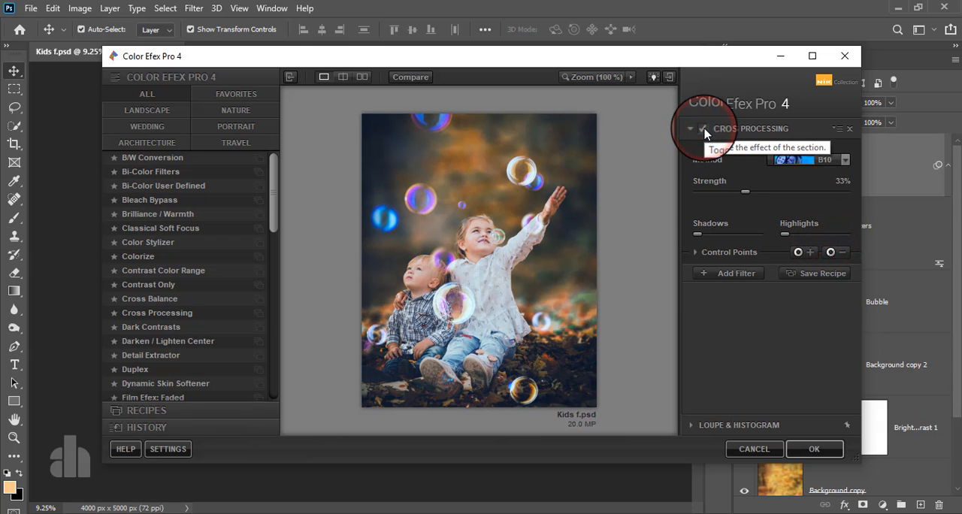
left_click(802, 450)
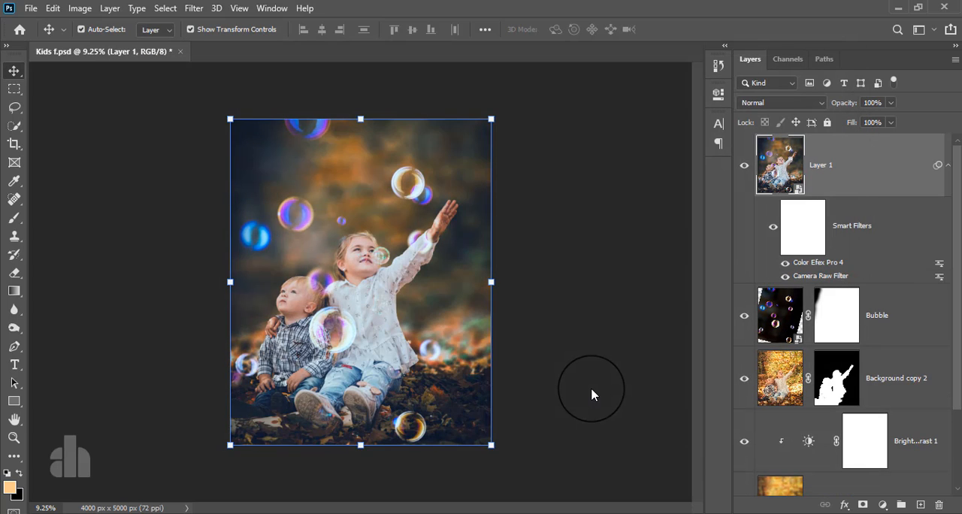
Compare the photo with Layer 1 hidden and shown, and inspect the Color Efex result up close
left_click(745, 166)
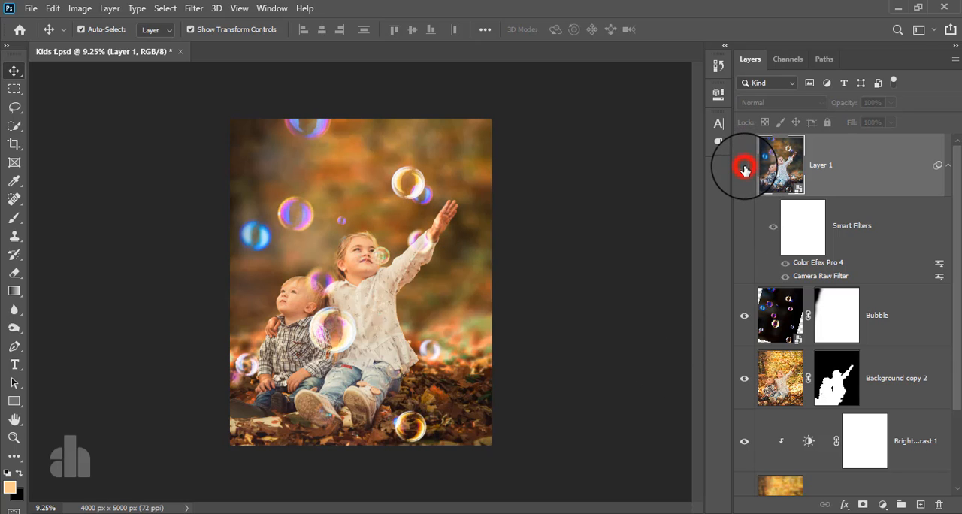
left_click(745, 166)
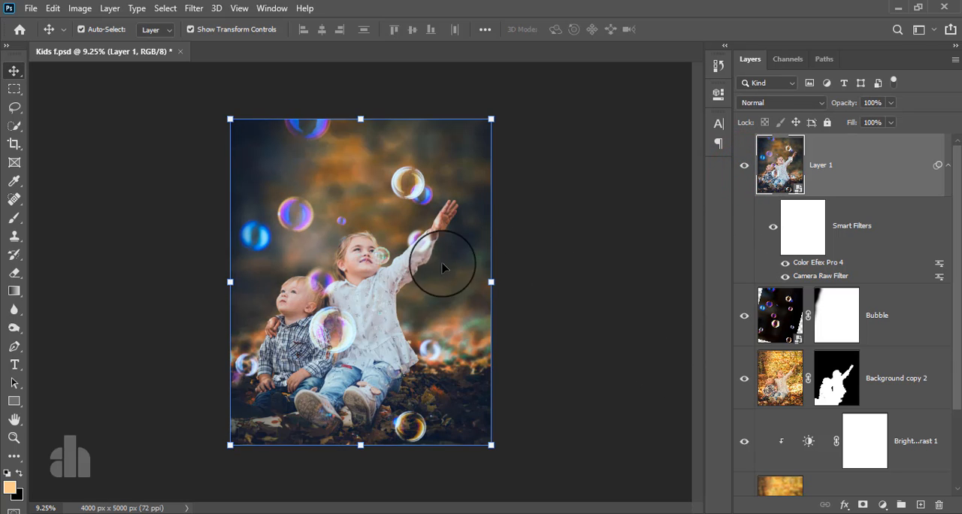
scroll(419, 269, "down", 4)
scroll(421, 269, "up", 4)
scroll(421, 270, "up", 1)
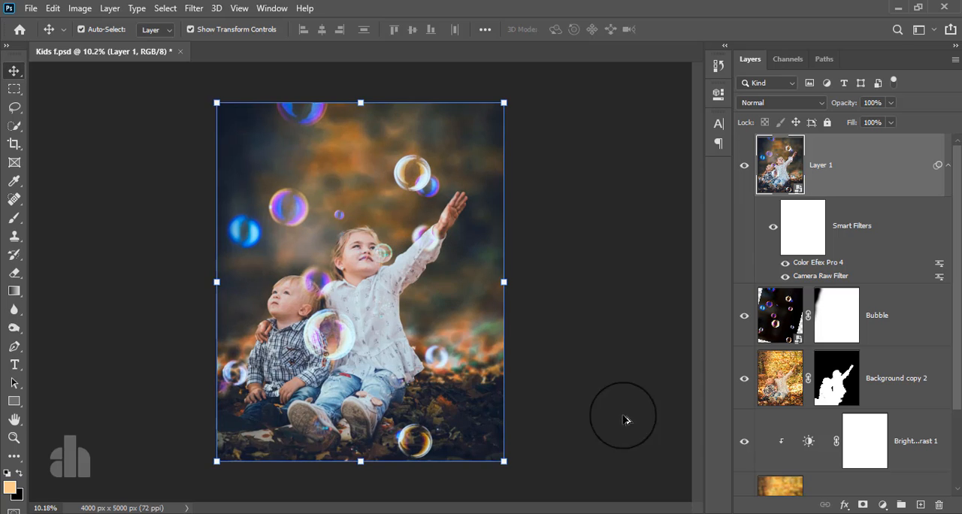
Add a Levels adjustment layer above Layer 1 with the black input level at 6 and the white input level at 255
left_click(882, 505)
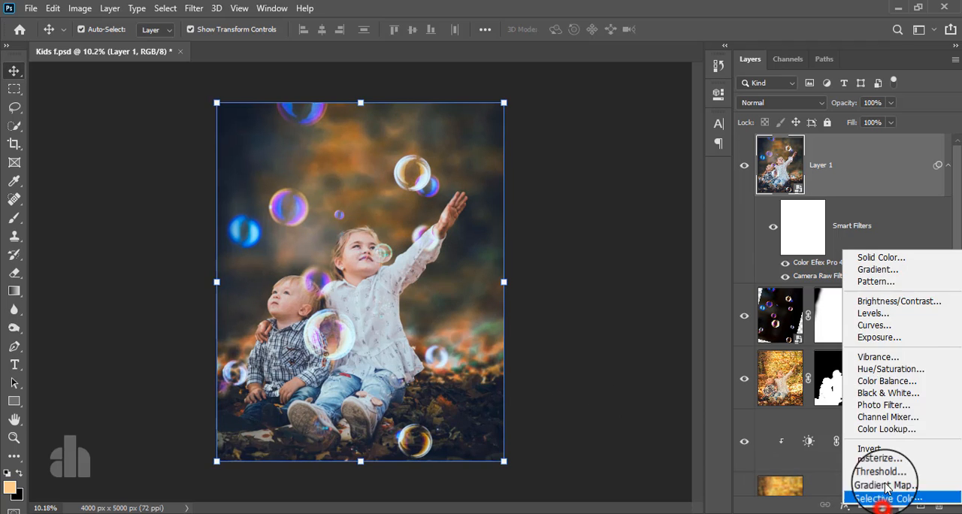
left_click(897, 314)
left_click_drag(531, 239, 541, 239)
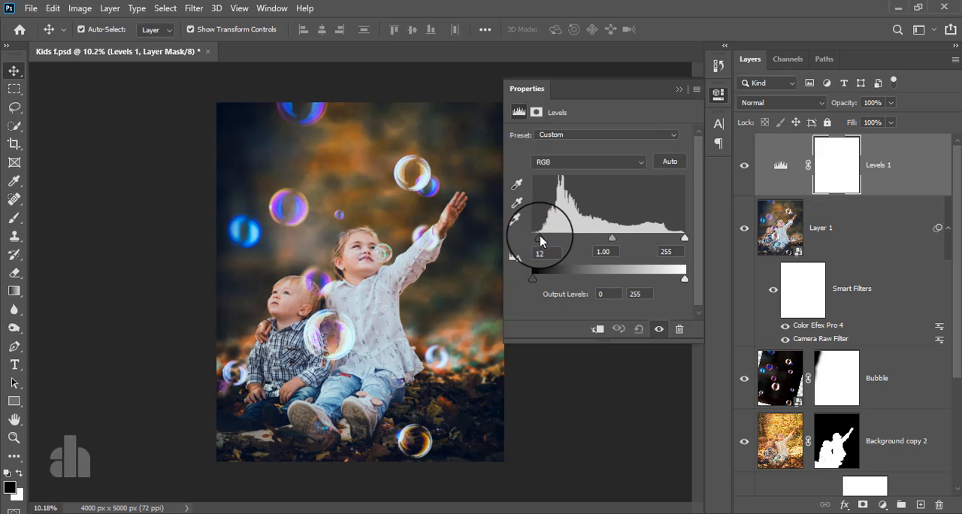
left_click_drag(541, 239, 536, 241)
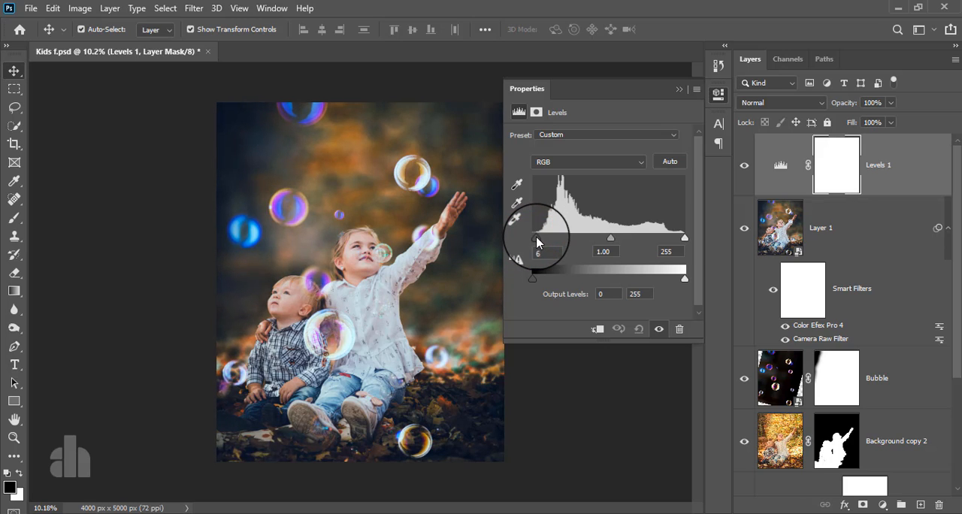
left_click_drag(684, 239, 685, 239)
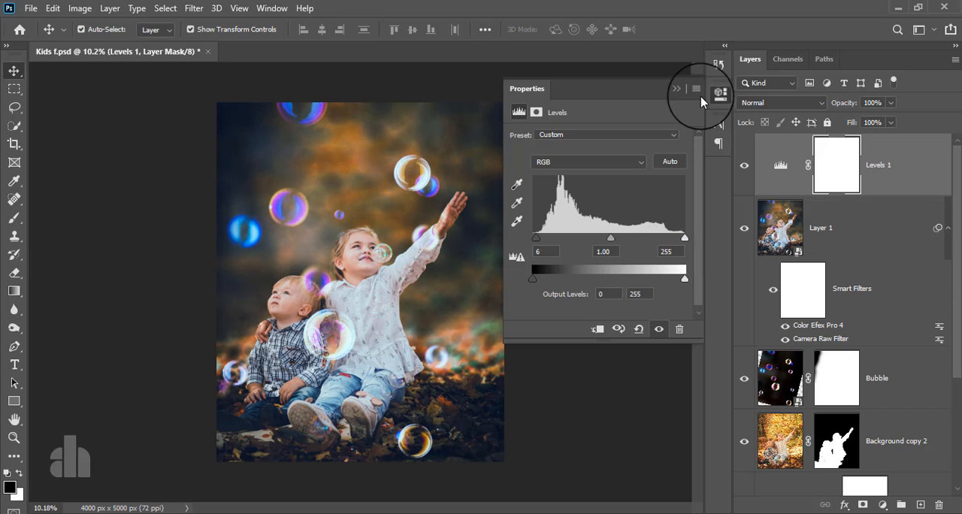
left_click(677, 88)
Toggle the Levels adjustment layer's visibility to compare its effect and inspect the photo more closely
left_click(743, 165)
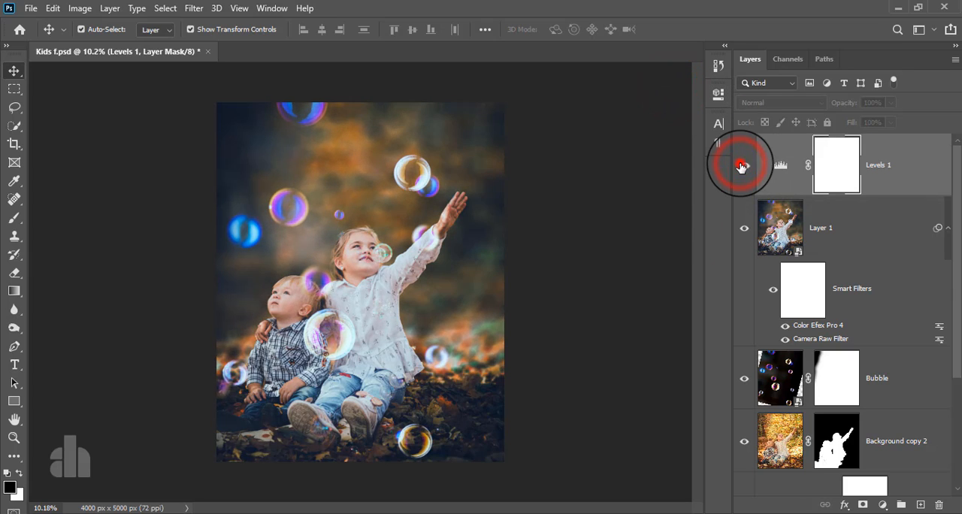
left_click(743, 165)
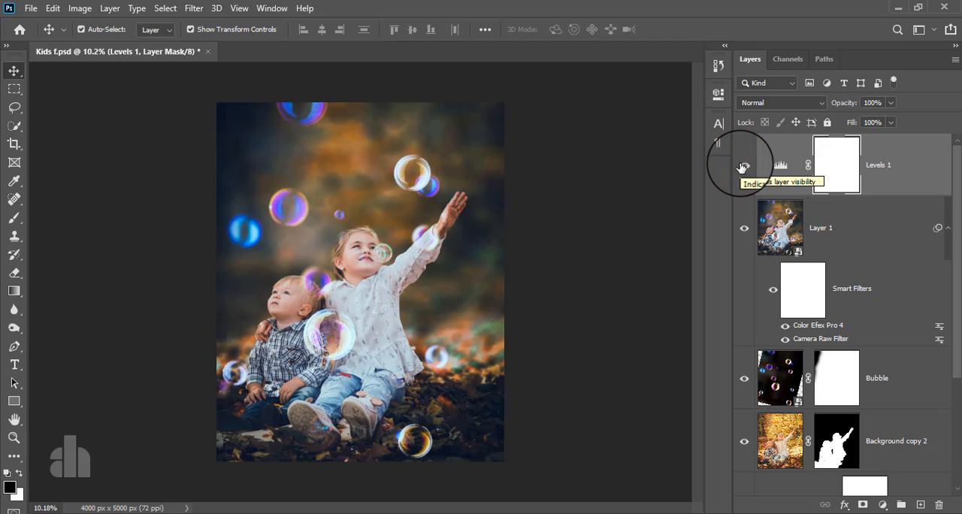
scroll(398, 322, "down", 2)
scroll(404, 318, "up", 2)
scroll(406, 329, "up", 1)
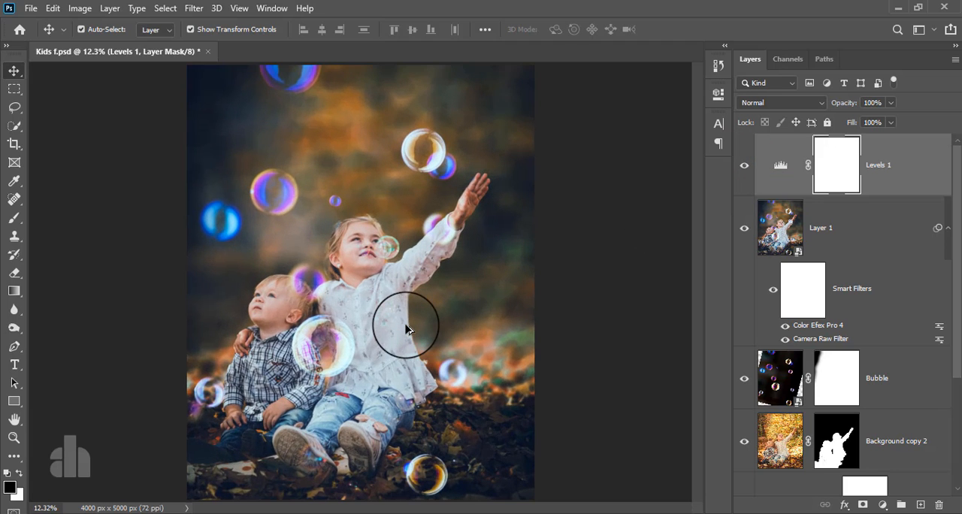
Compare the original photo with the finished edit by alternately showing only the Background layer and all layers
scroll(759, 462, "down", 3)
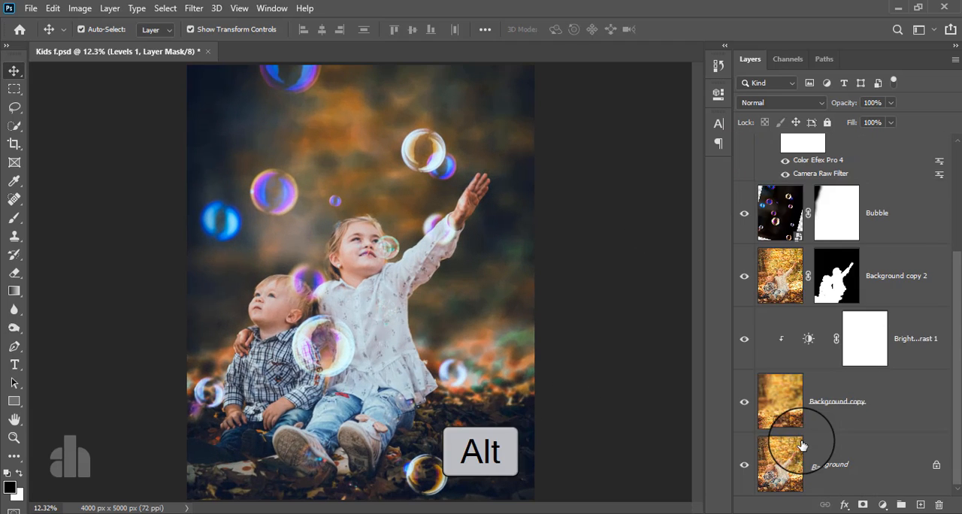
left_click(744, 468, "alt")
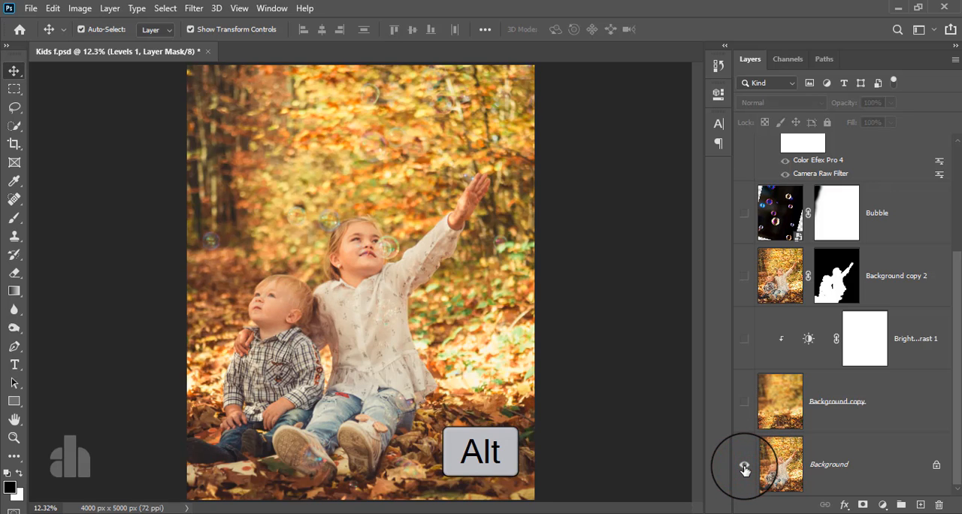
left_click(744, 468, "alt")
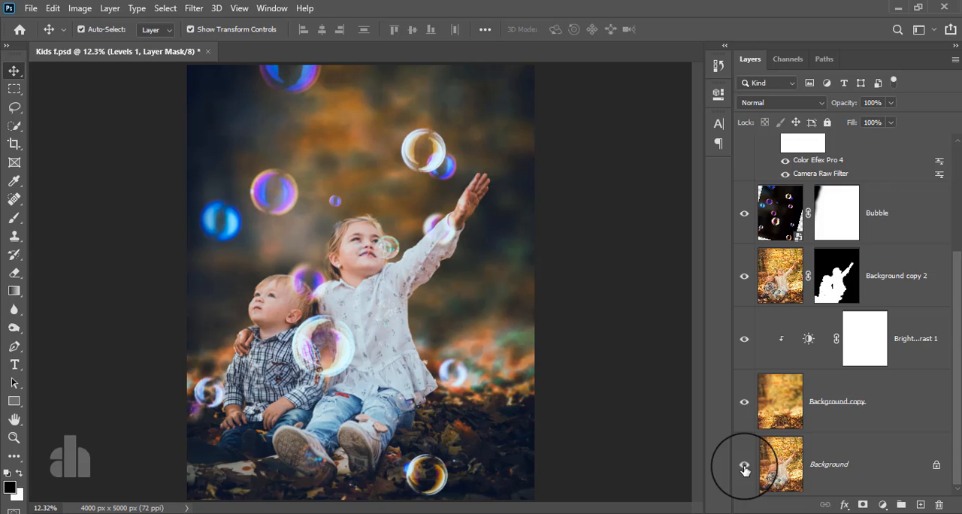
left_click(744, 467, "alt")
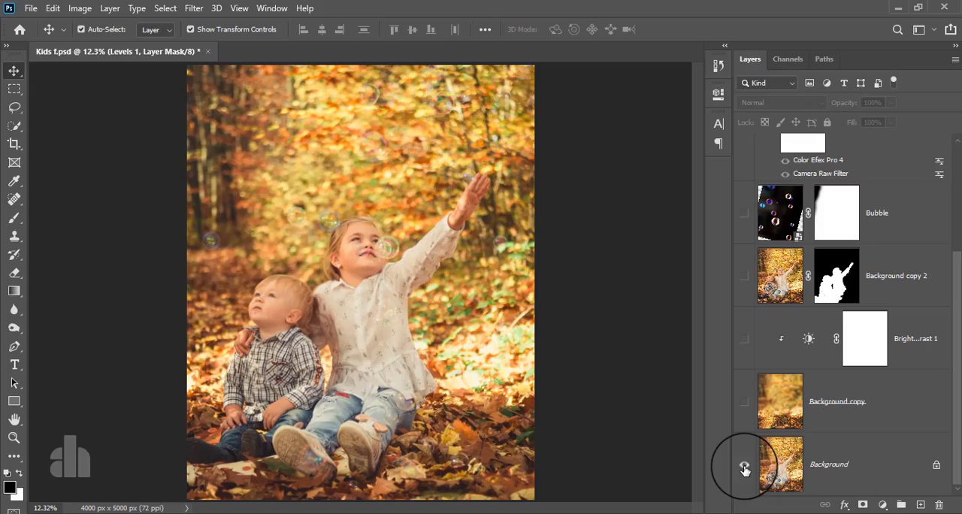
left_click(744, 467, "alt")
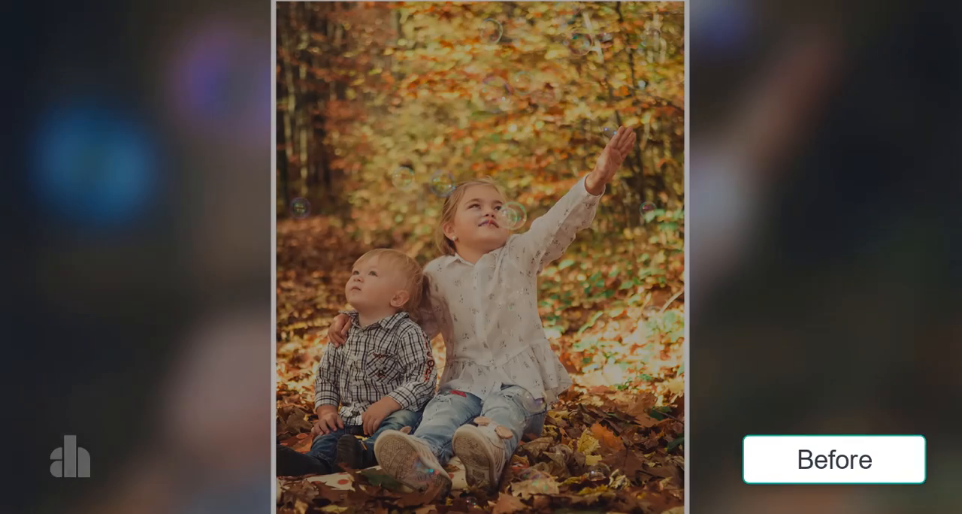